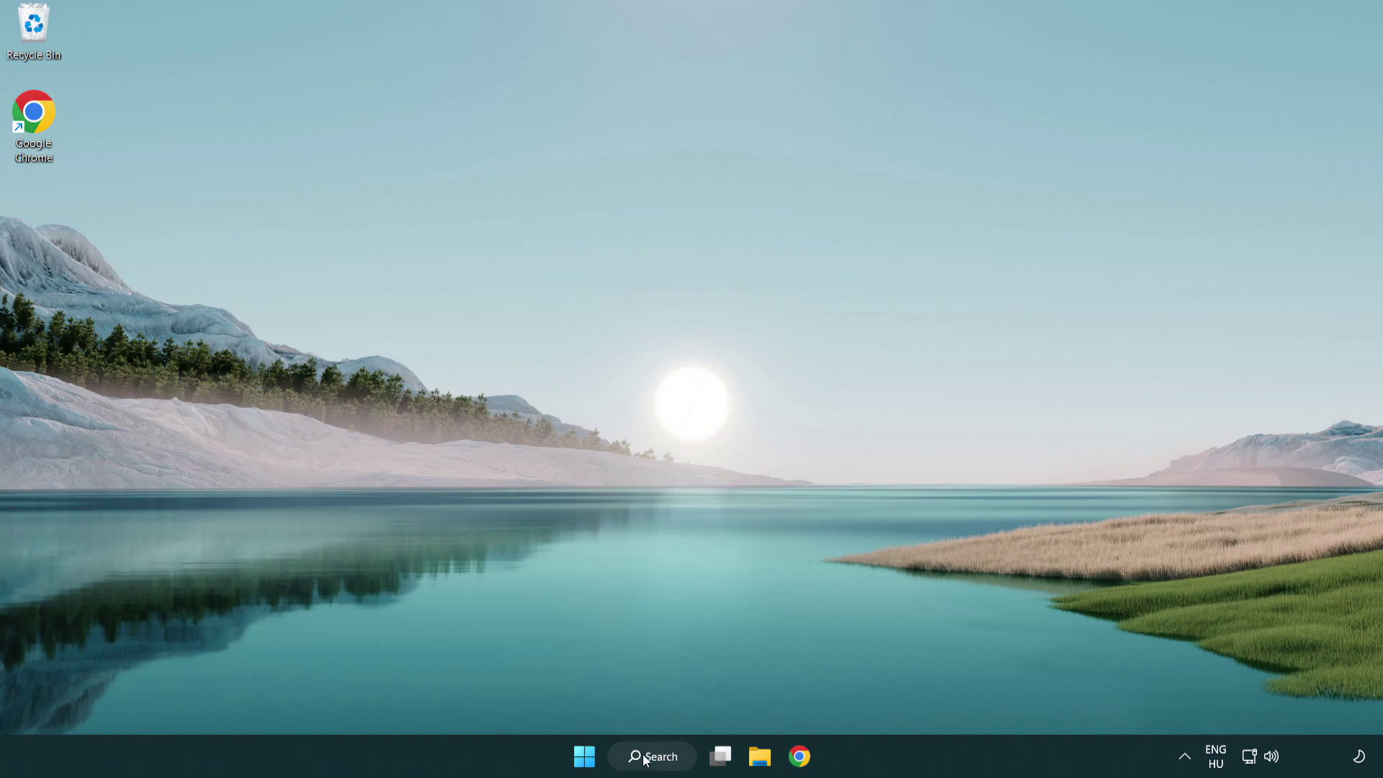
- Search Windows for 'device manager' and launch the Device Manager best match
{"action": "left_click", "coordinate": [658, 757]}
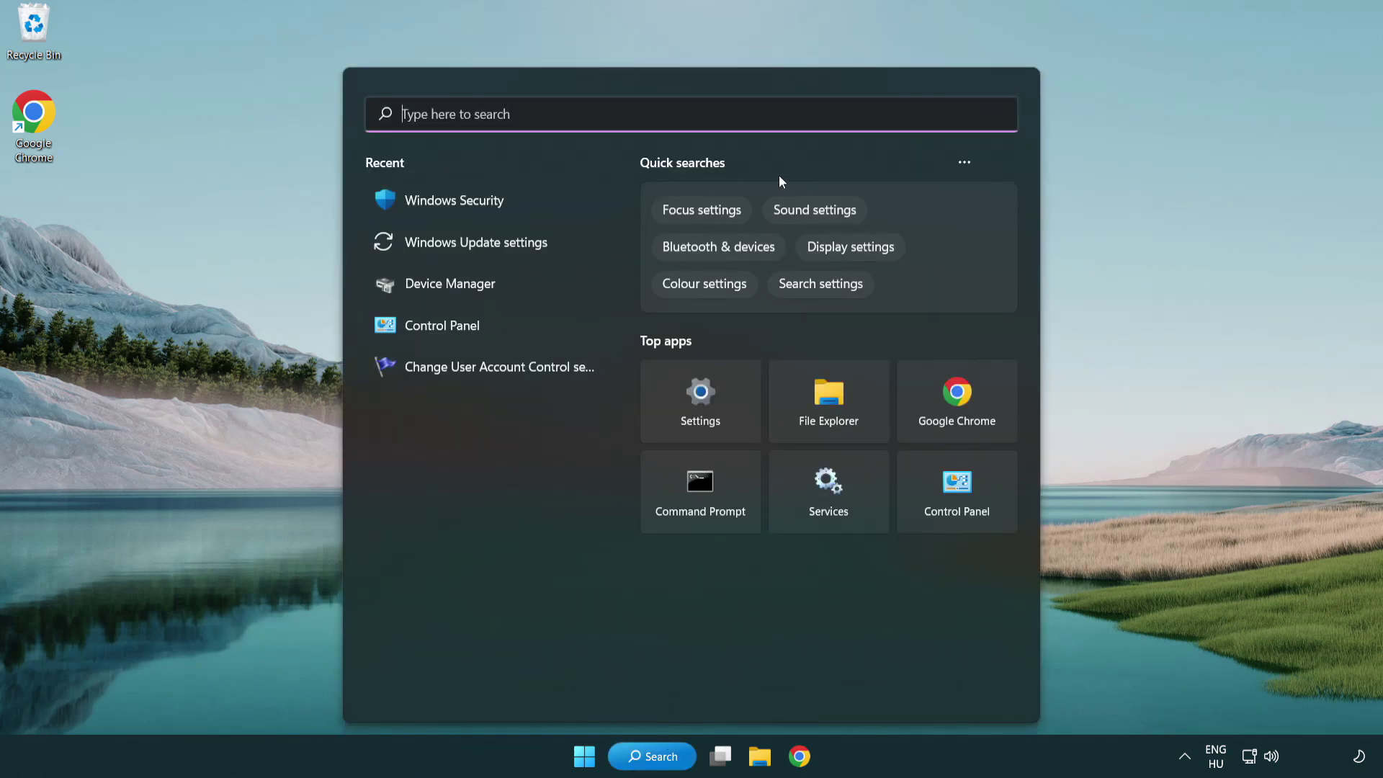
{"action": "type", "text": "dev"}
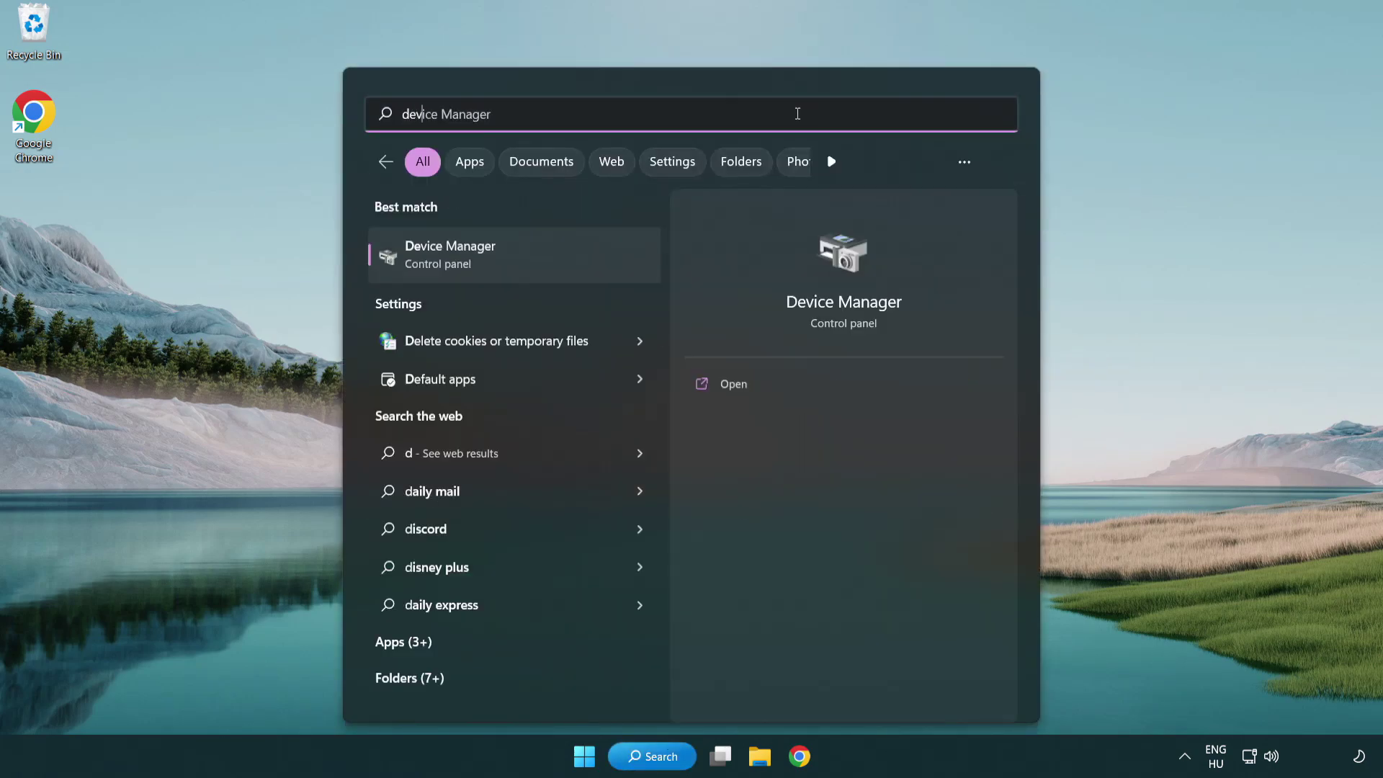
{"action": "type", "text": "ice manager"}
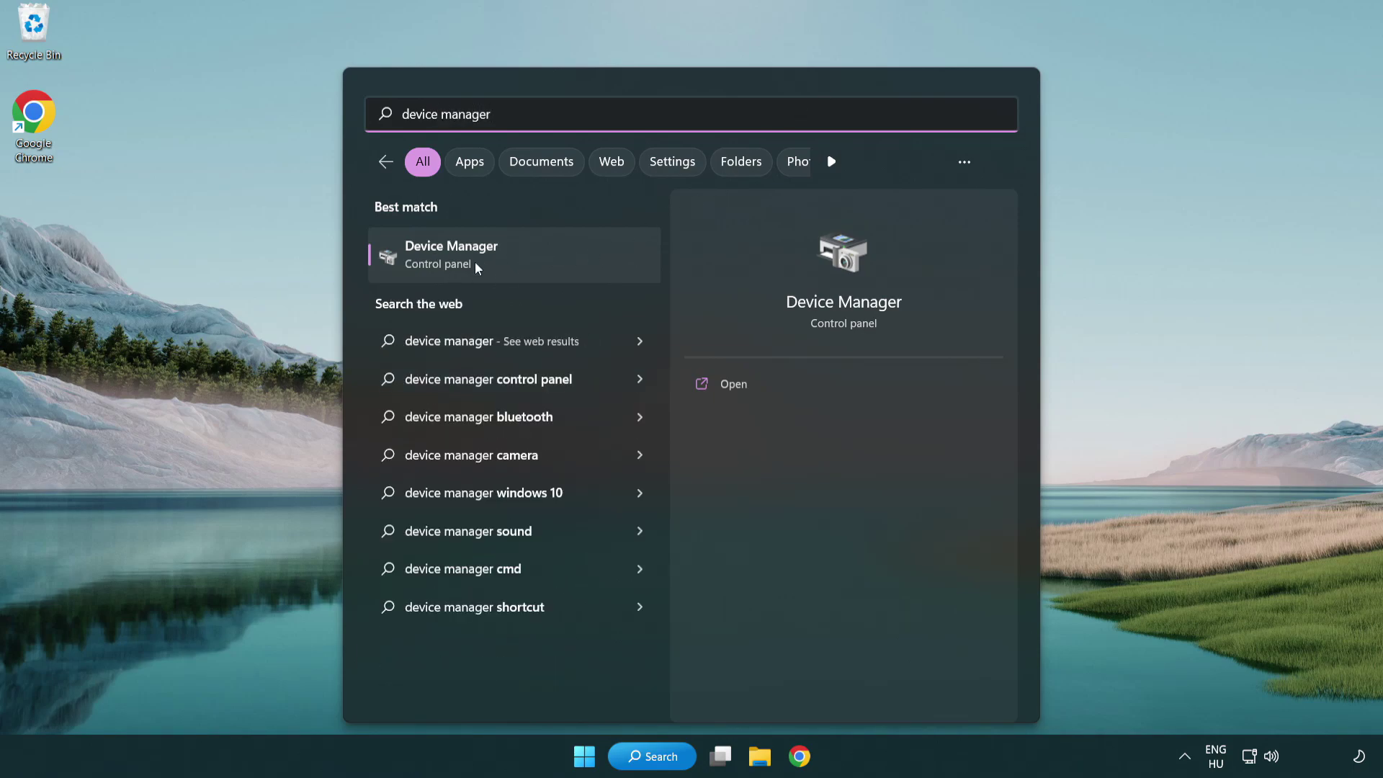
{"action": "left_click", "coordinate": [555, 267]}
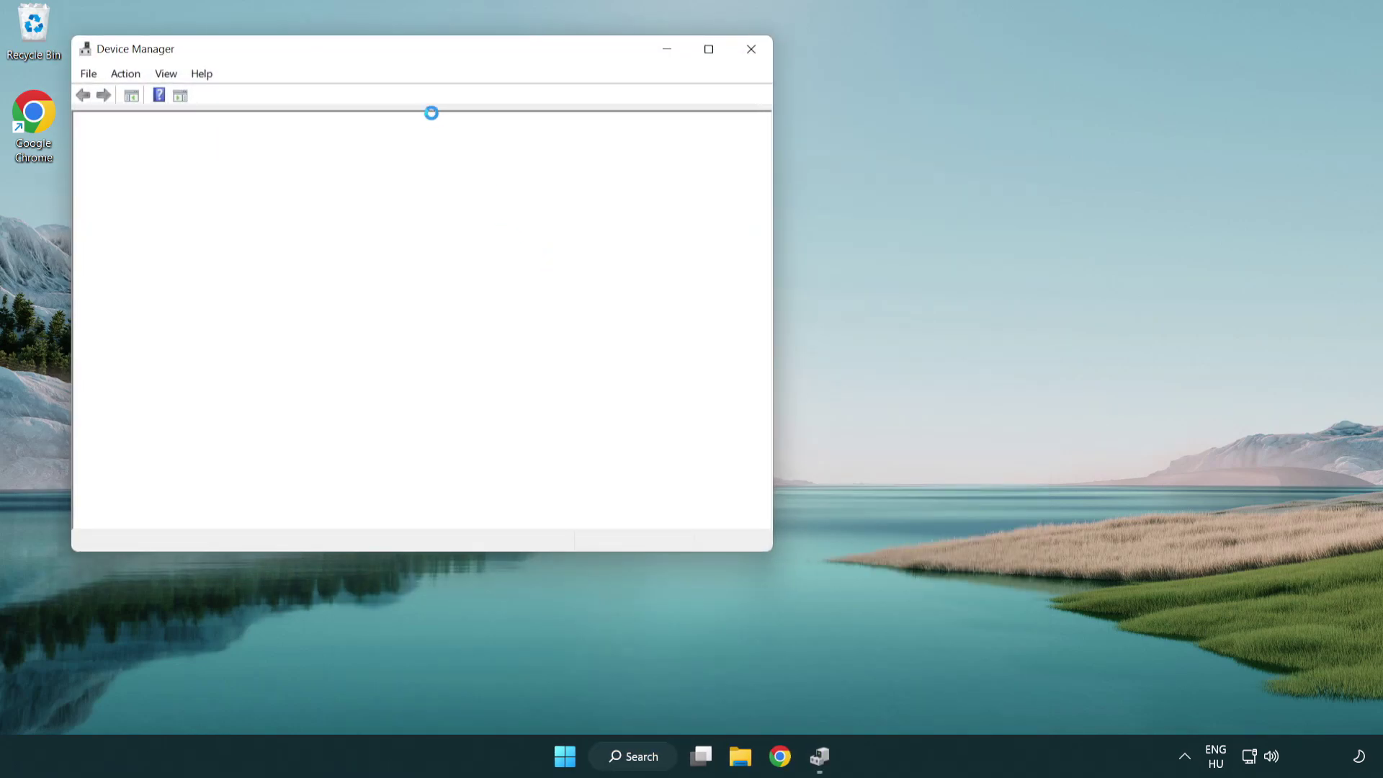
- Automatically search for a newer VMware SVGA 3D display driver, confirming the best driver is installed
{"action": "left_click_drag", "start_coordinate": [376, 55], "coordinate": [605, 139]}
{"action": "left_click", "coordinate": [439, 287]}
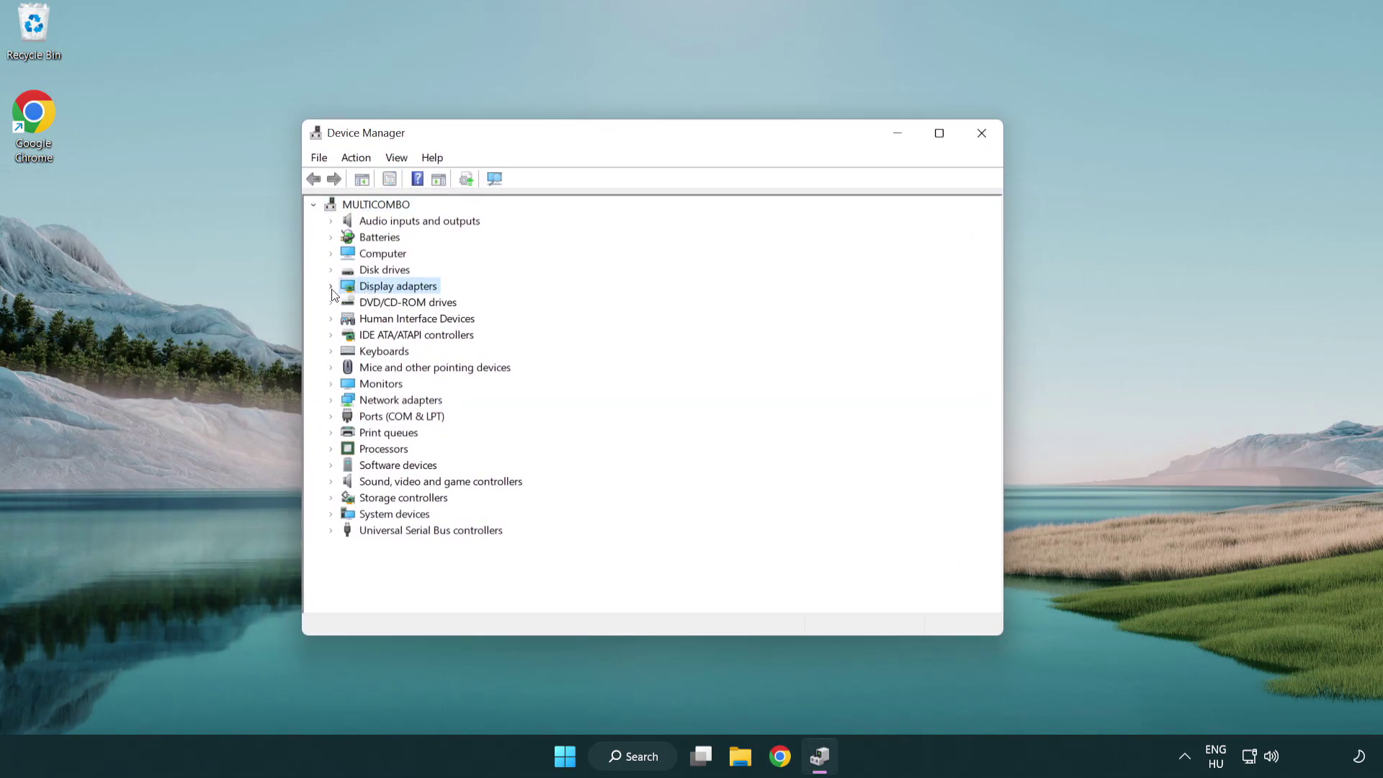
{"action": "left_click", "coordinate": [331, 287]}
{"action": "left_click", "coordinate": [409, 307]}
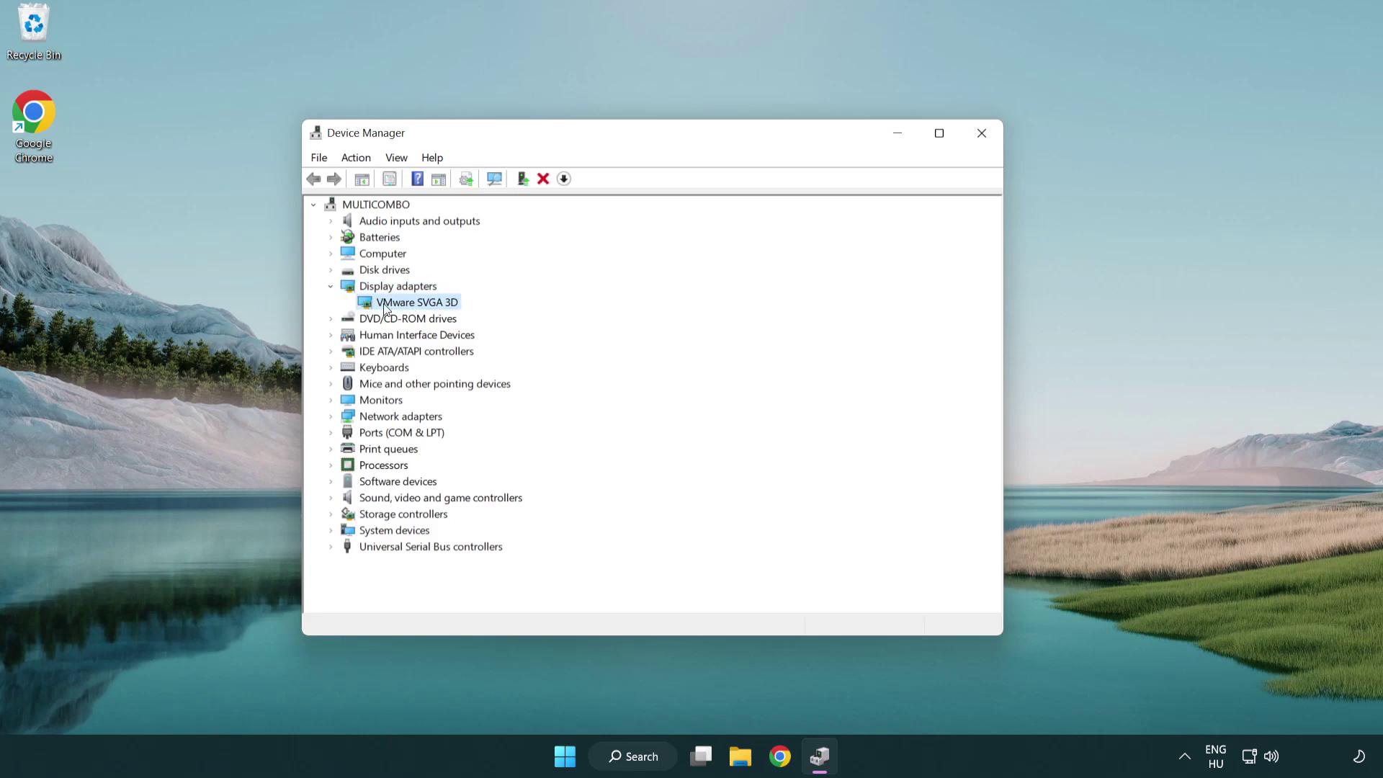
{"action": "right_click", "coordinate": [413, 308]}
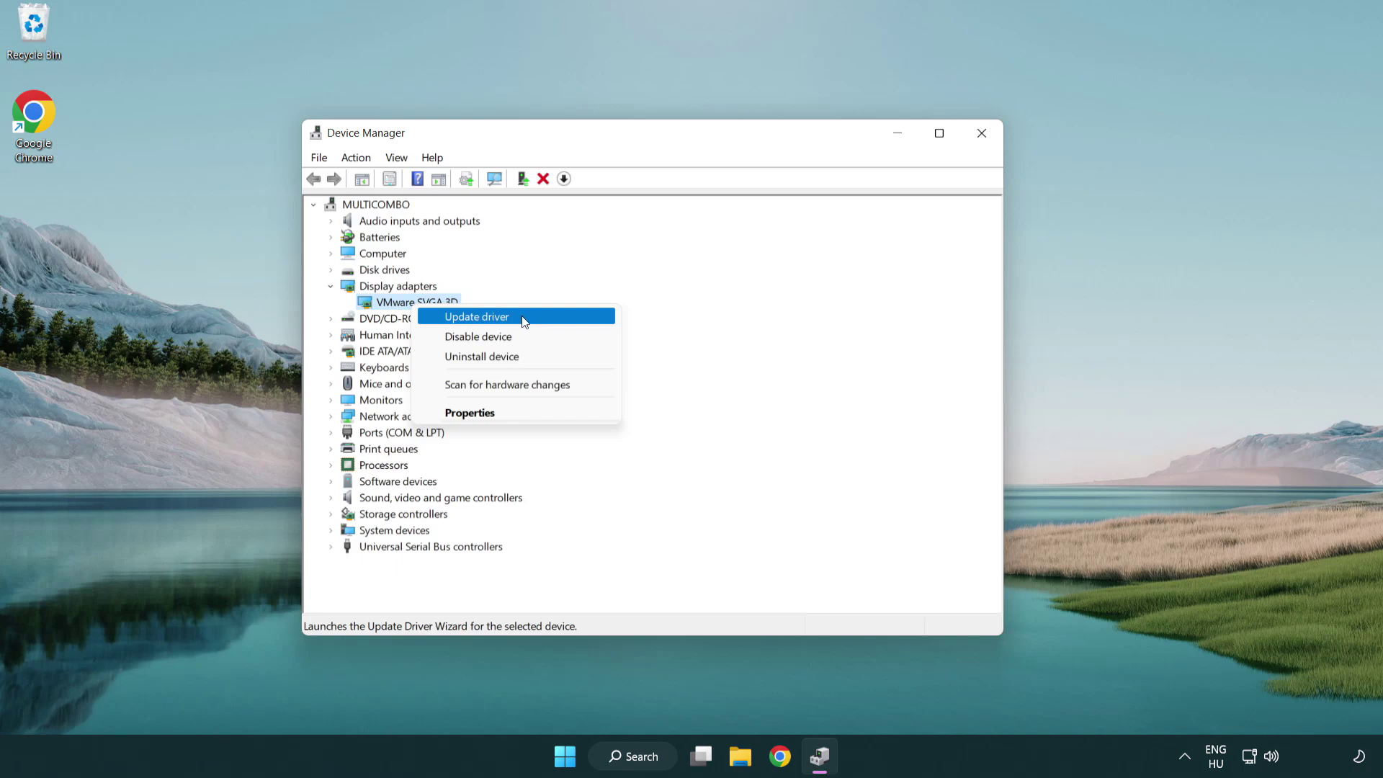
{"action": "left_click", "coordinate": [545, 318]}
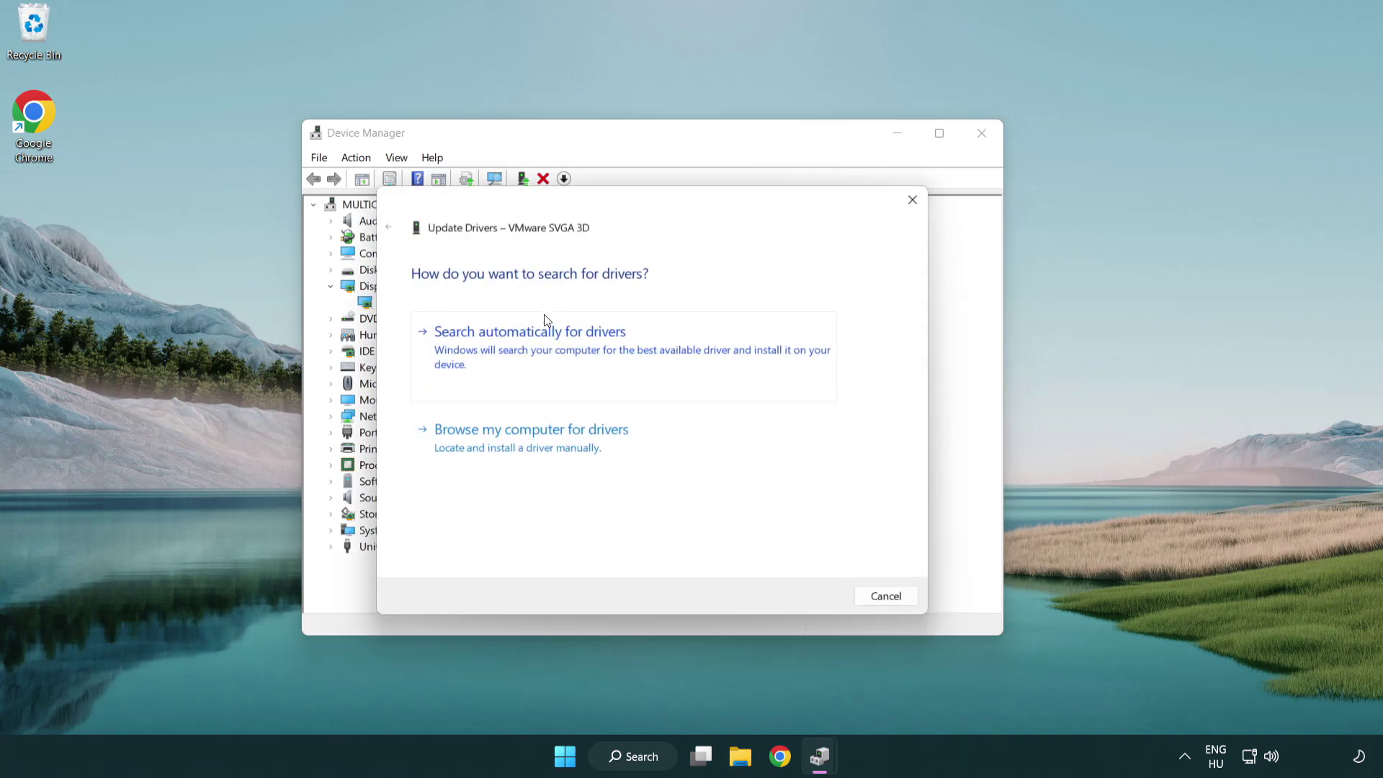
{"action": "left_click_drag", "start_coordinate": [581, 205], "coordinate": [608, 196]}
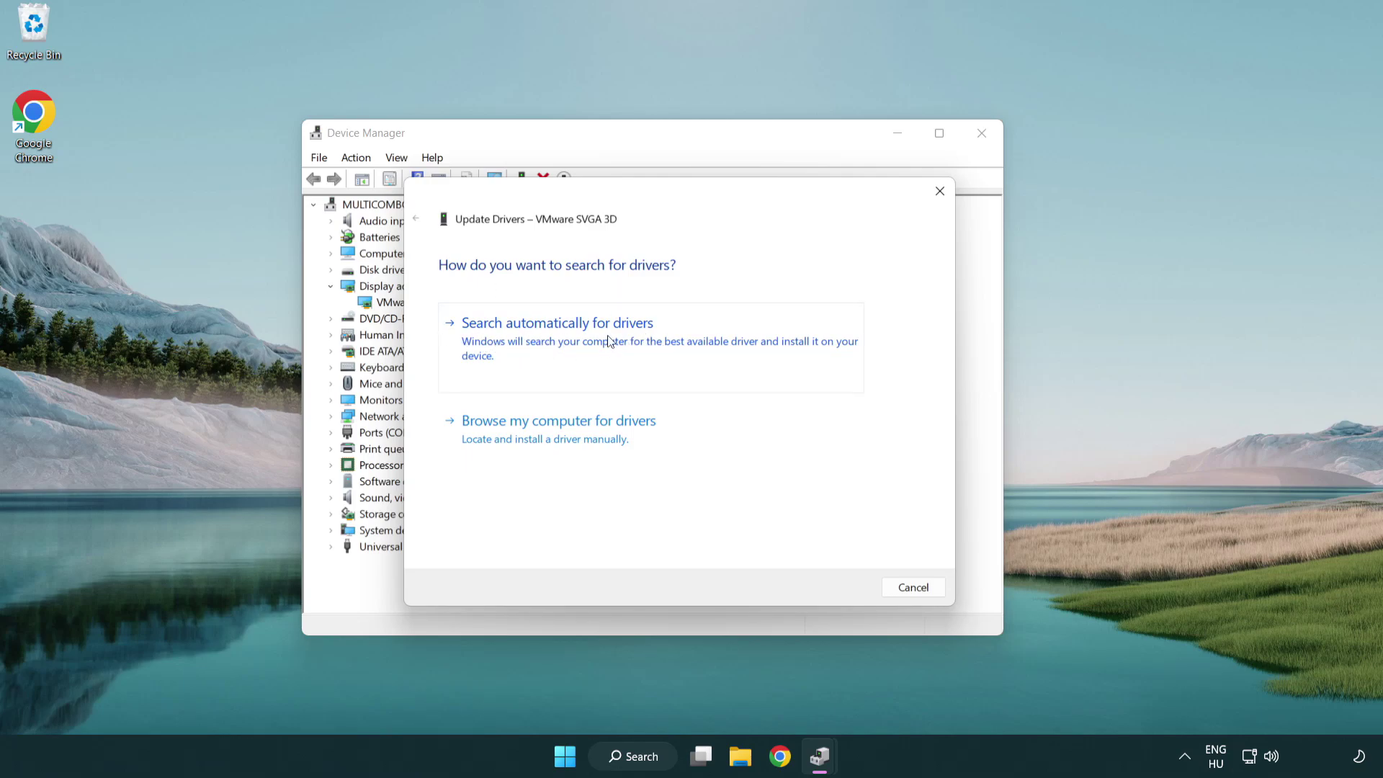
{"action": "left_click", "coordinate": [612, 342]}
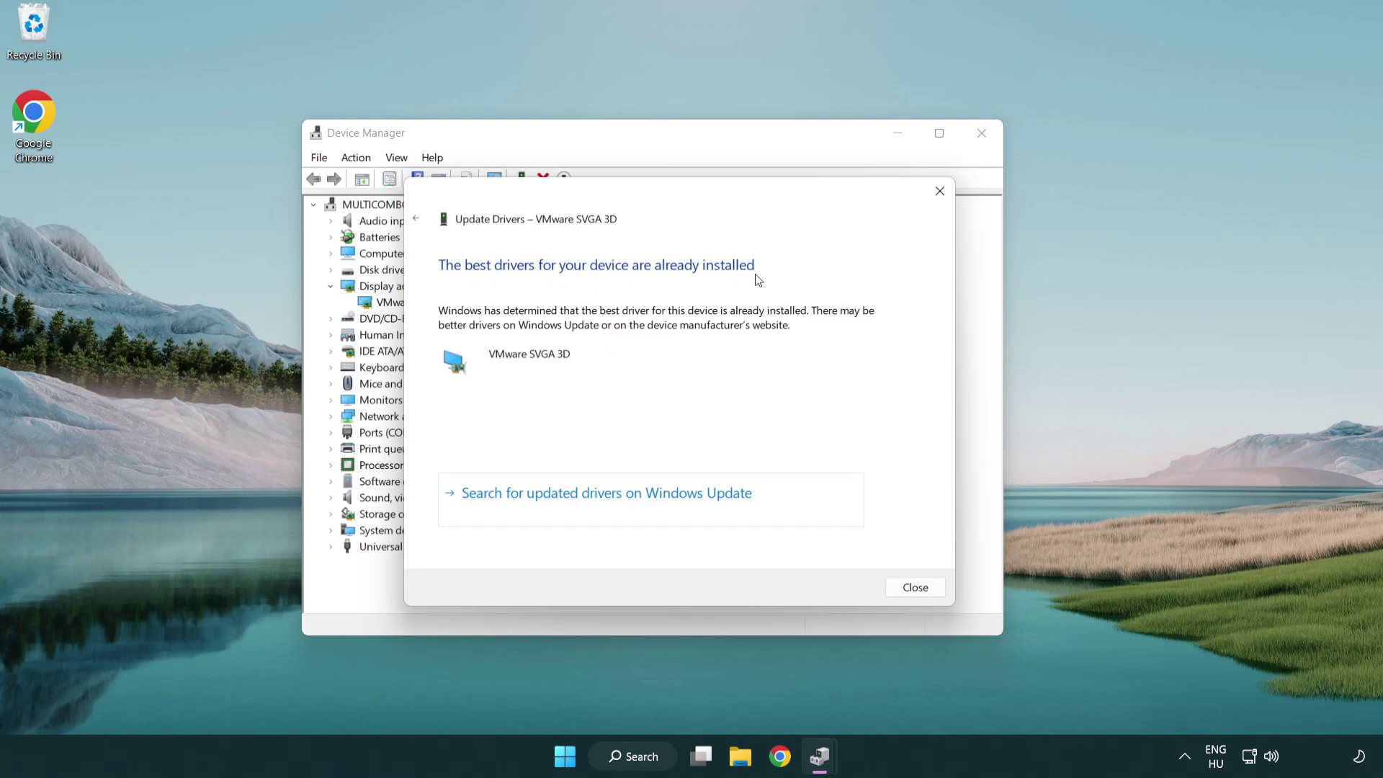
{"action": "left_click", "coordinate": [916, 588]}
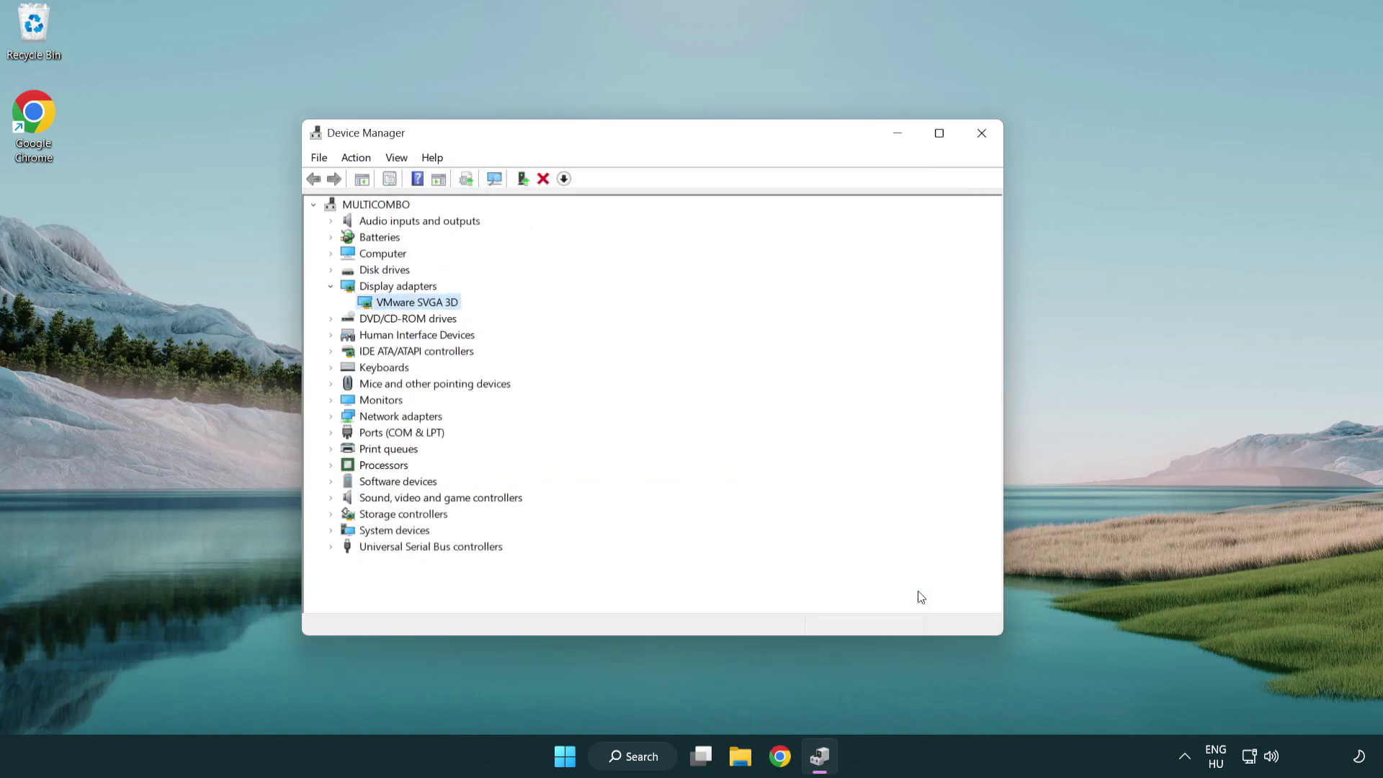
- Close Device Manager and open Windows Update settings by searching 'update'
{"action": "left_click", "coordinate": [982, 133]}
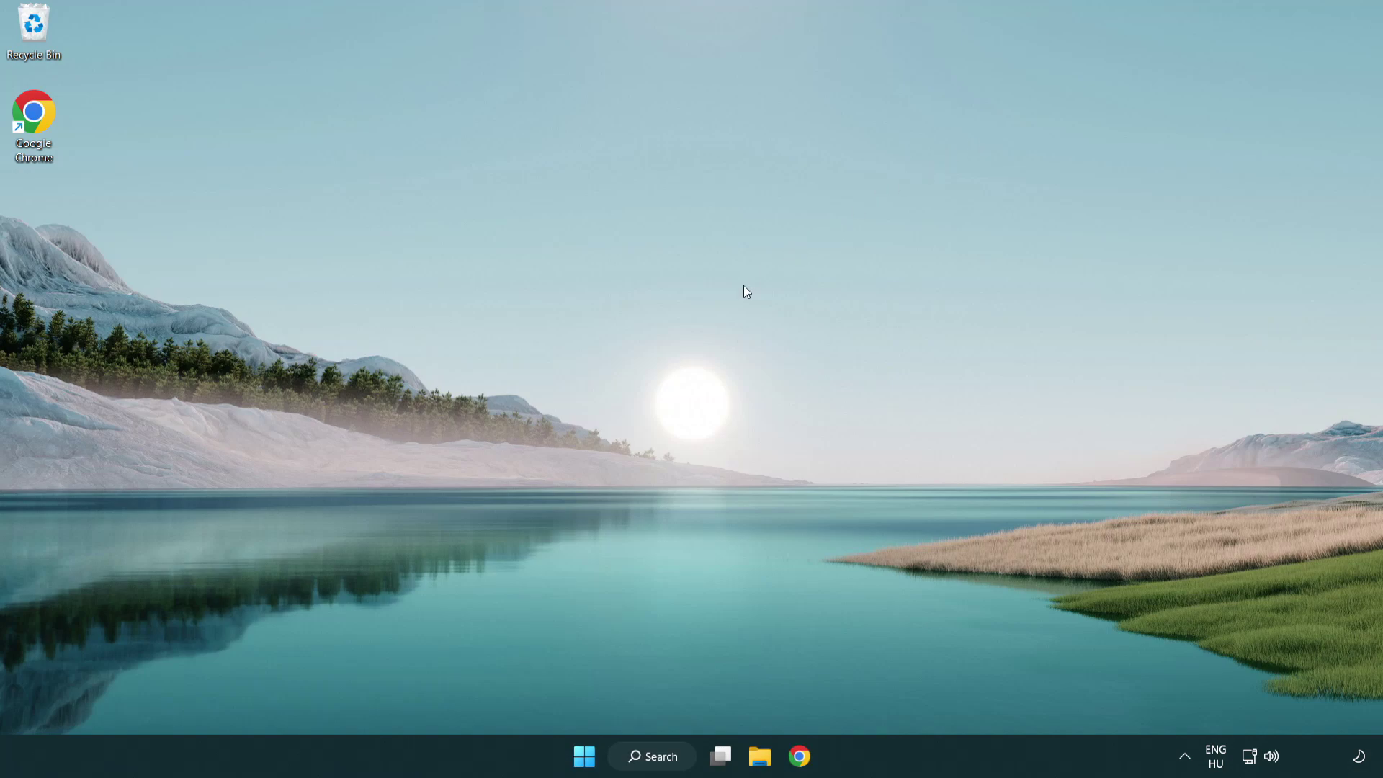
{"action": "left_click", "coordinate": [666, 756]}
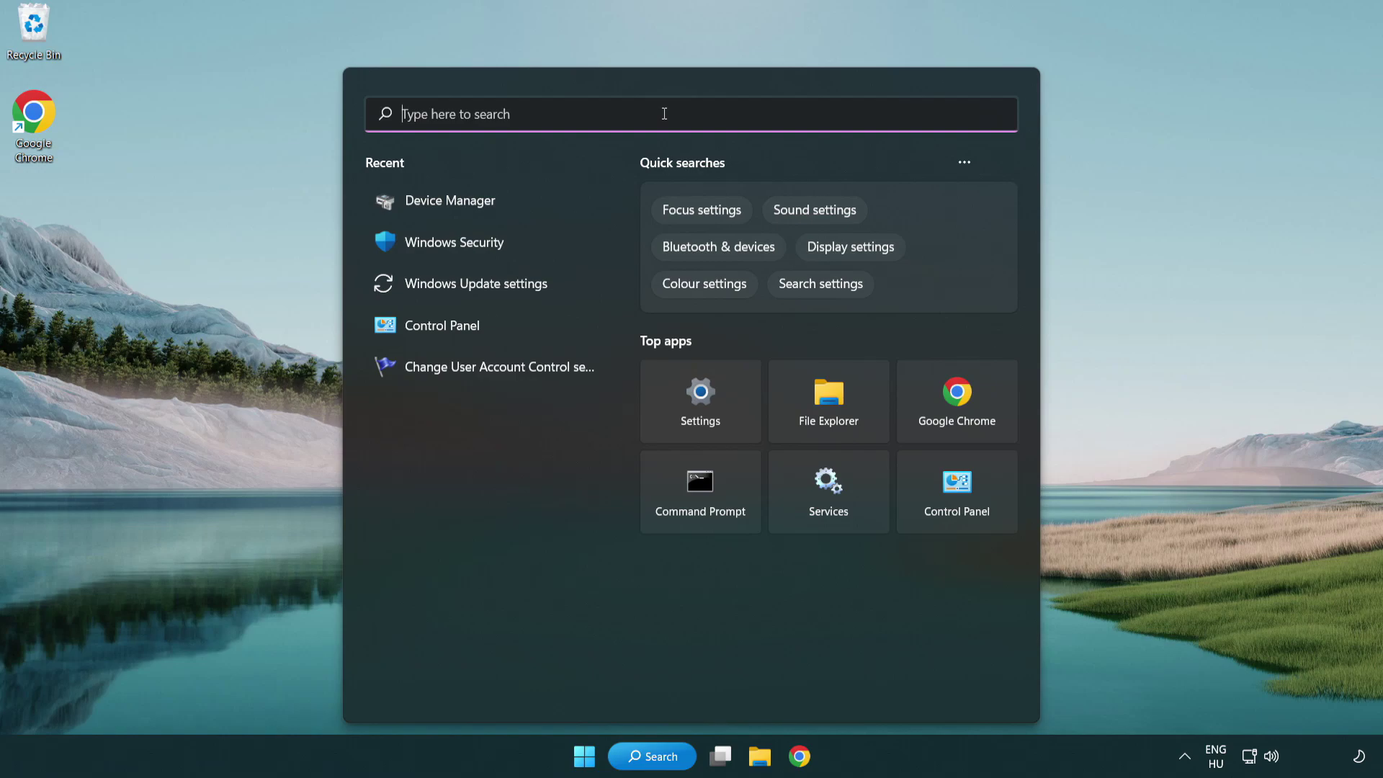
{"action": "type", "text": "update"}
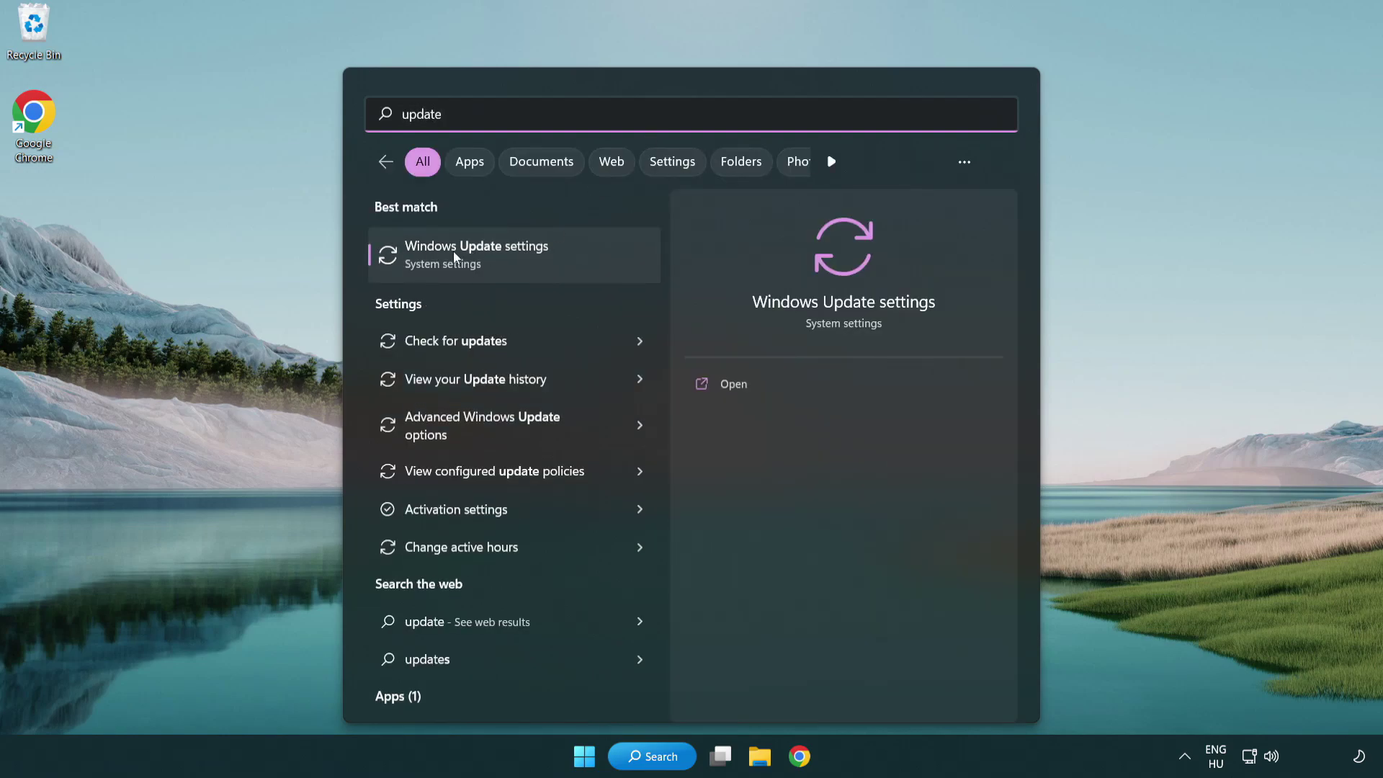
{"action": "left_click", "coordinate": [540, 262]}
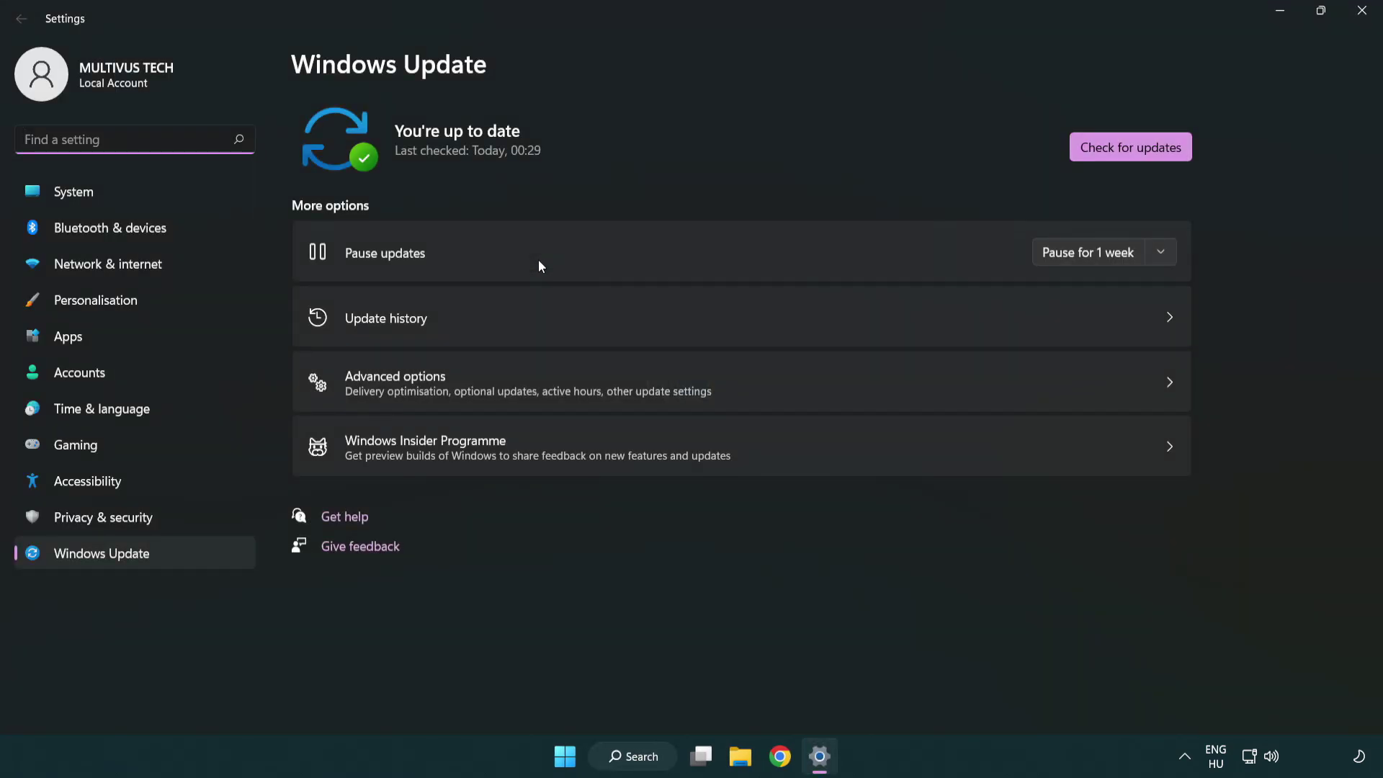
- Check for updates, see 'You're up to date', and close Settings
{"action": "left_click", "coordinate": [1160, 154]}
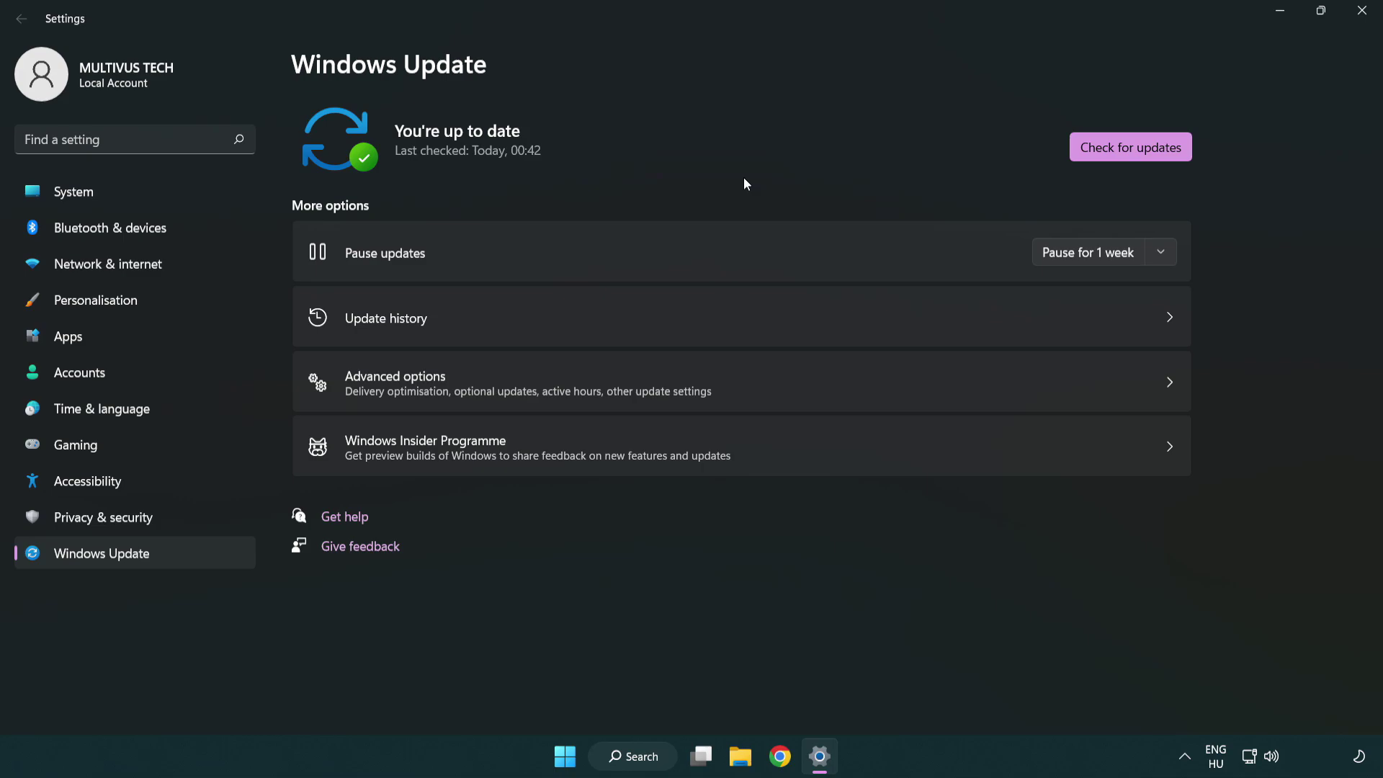
{"action": "left_click", "coordinate": [1356, 22]}
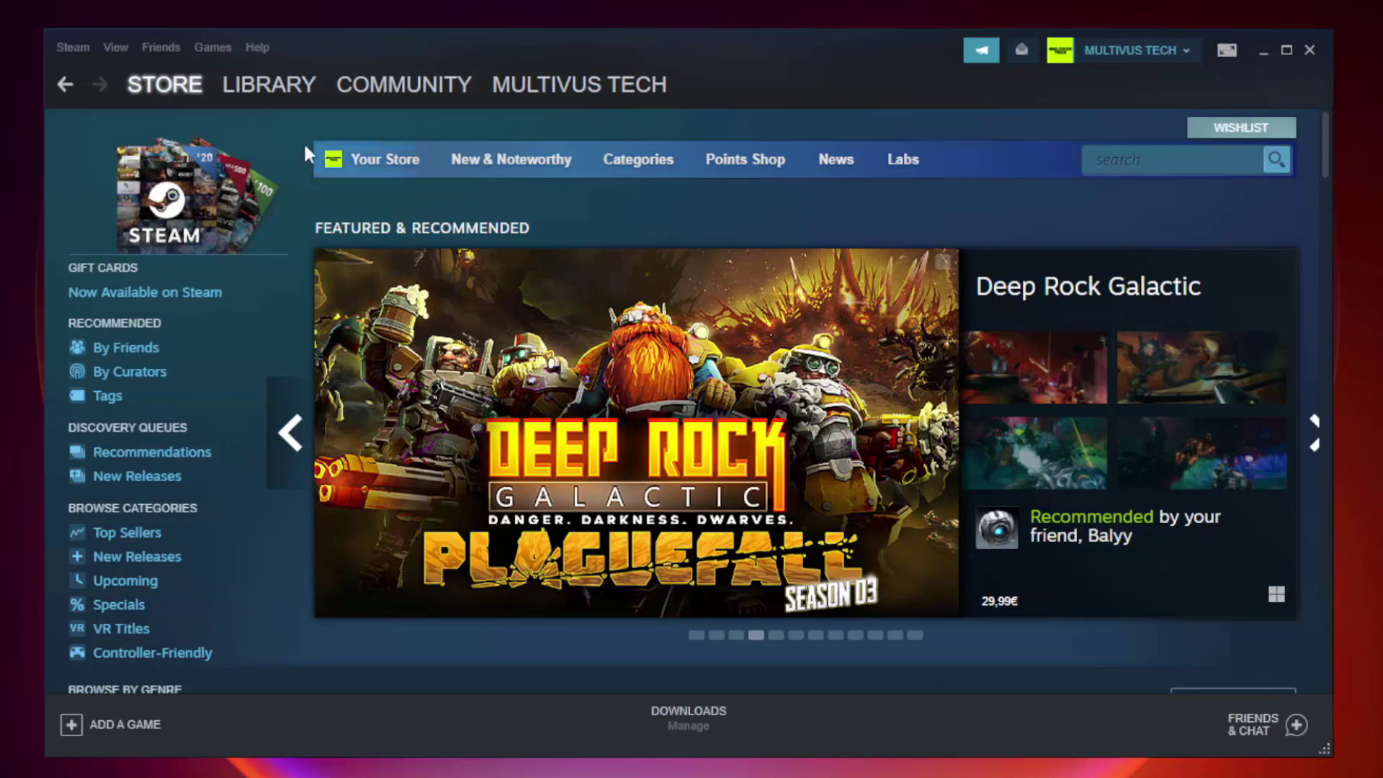
- Go to the Steam Library and bring up the context menu for YOUR NOT WORKING GAME
{"action": "mouse_move", "coordinate": [296, 88]}
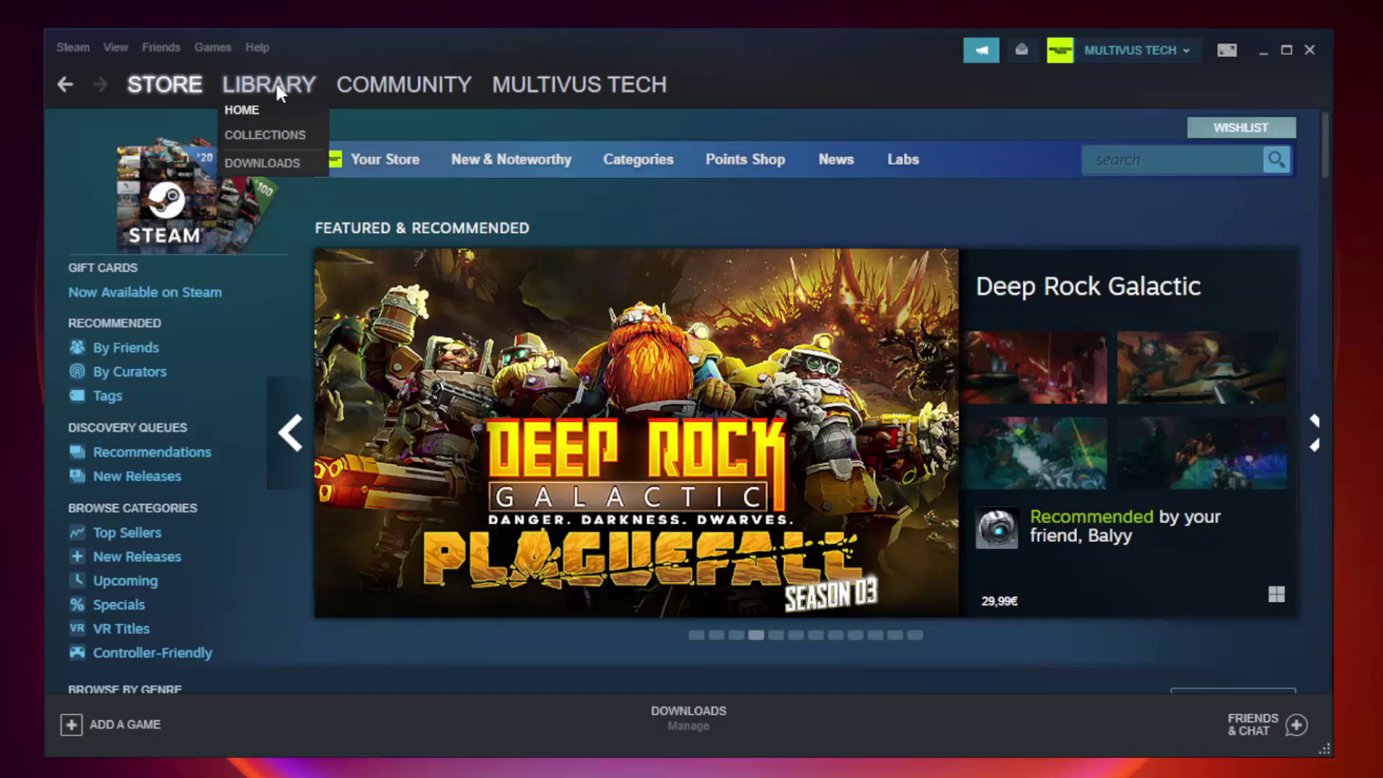
{"action": "left_click", "coordinate": [280, 92]}
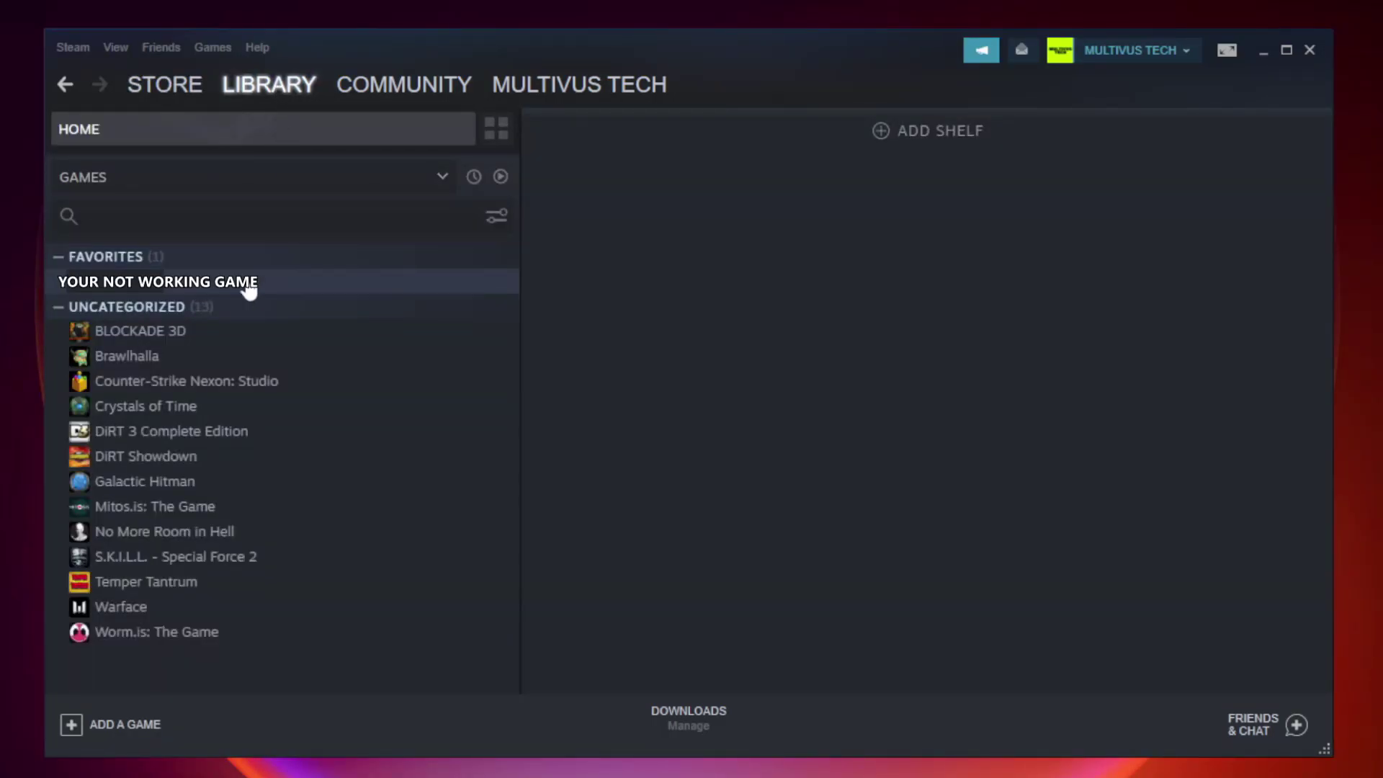
{"action": "right_click", "coordinate": [299, 289]}
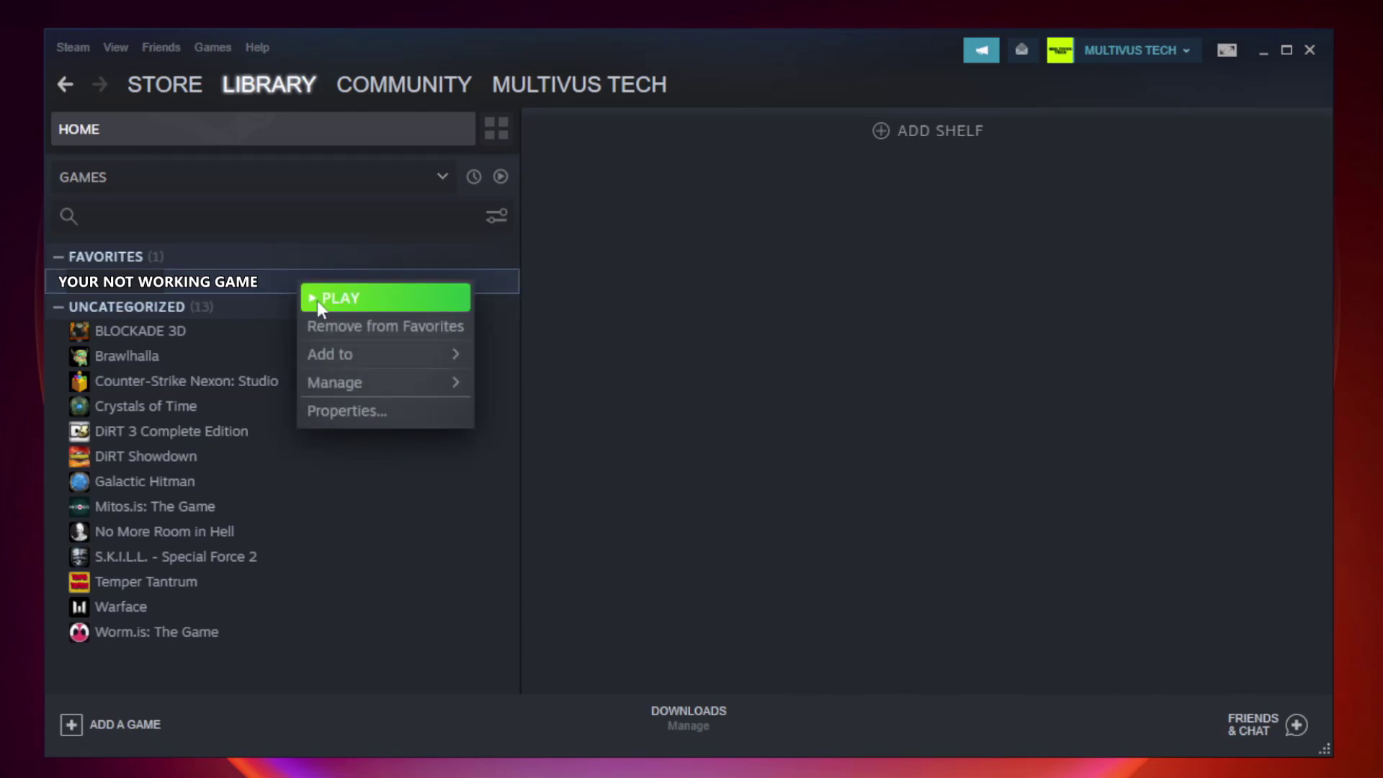
- Verify the game's files from Properties > LOCAL FILES, validating all 9192 files
{"action": "left_click", "coordinate": [382, 414]}
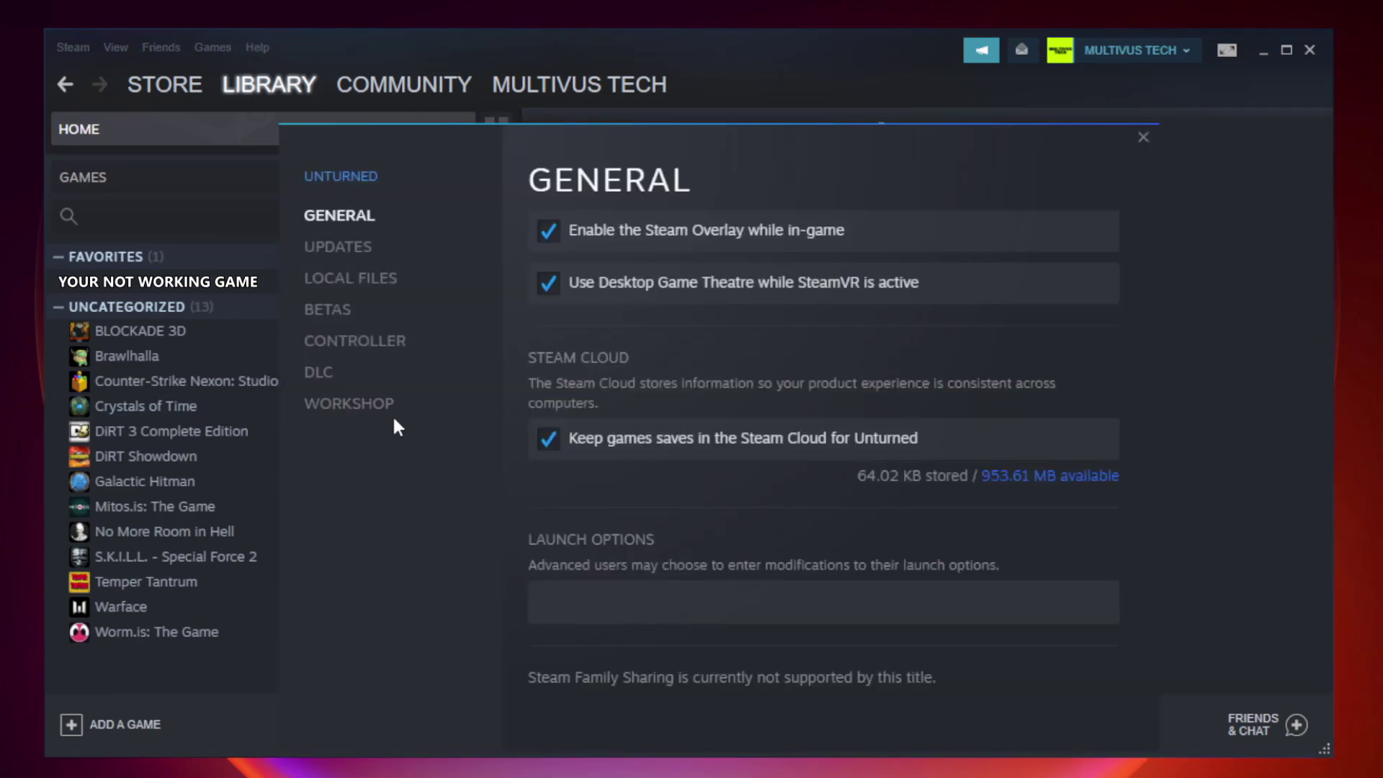
{"action": "left_click", "coordinate": [368, 292]}
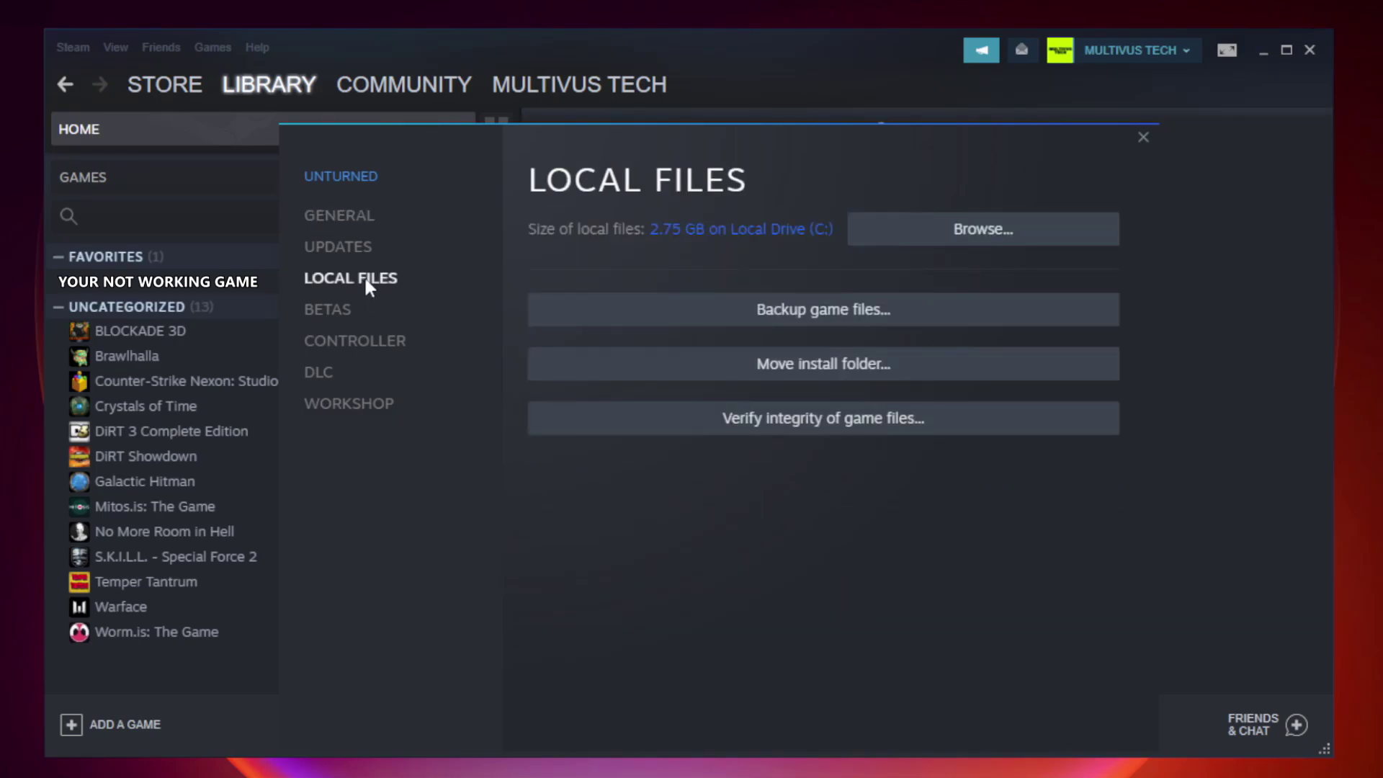
{"action": "left_click", "coordinate": [838, 425]}
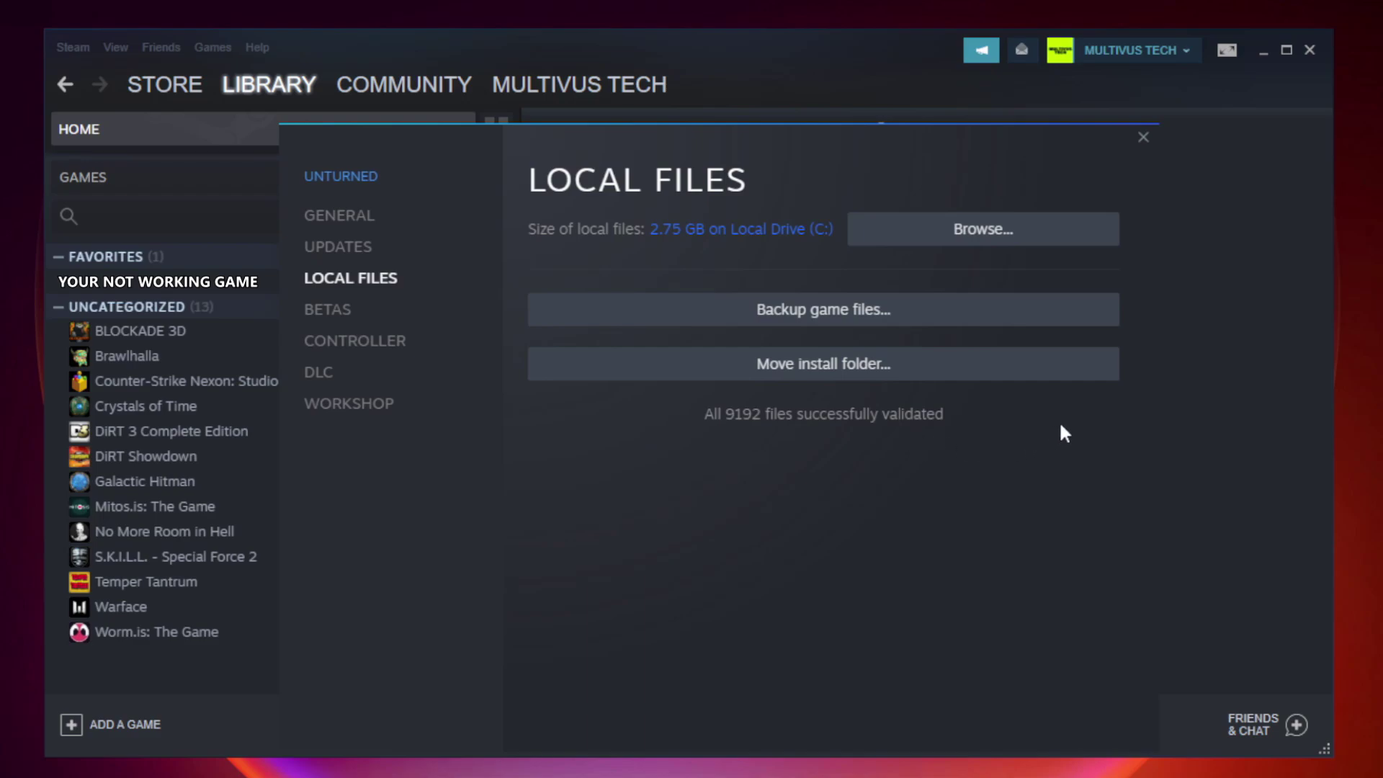
- Browse to the game's install folder and bring up the YOUR NOT WORKING GAME shortcut's context menu
{"action": "left_click", "coordinate": [988, 249]}
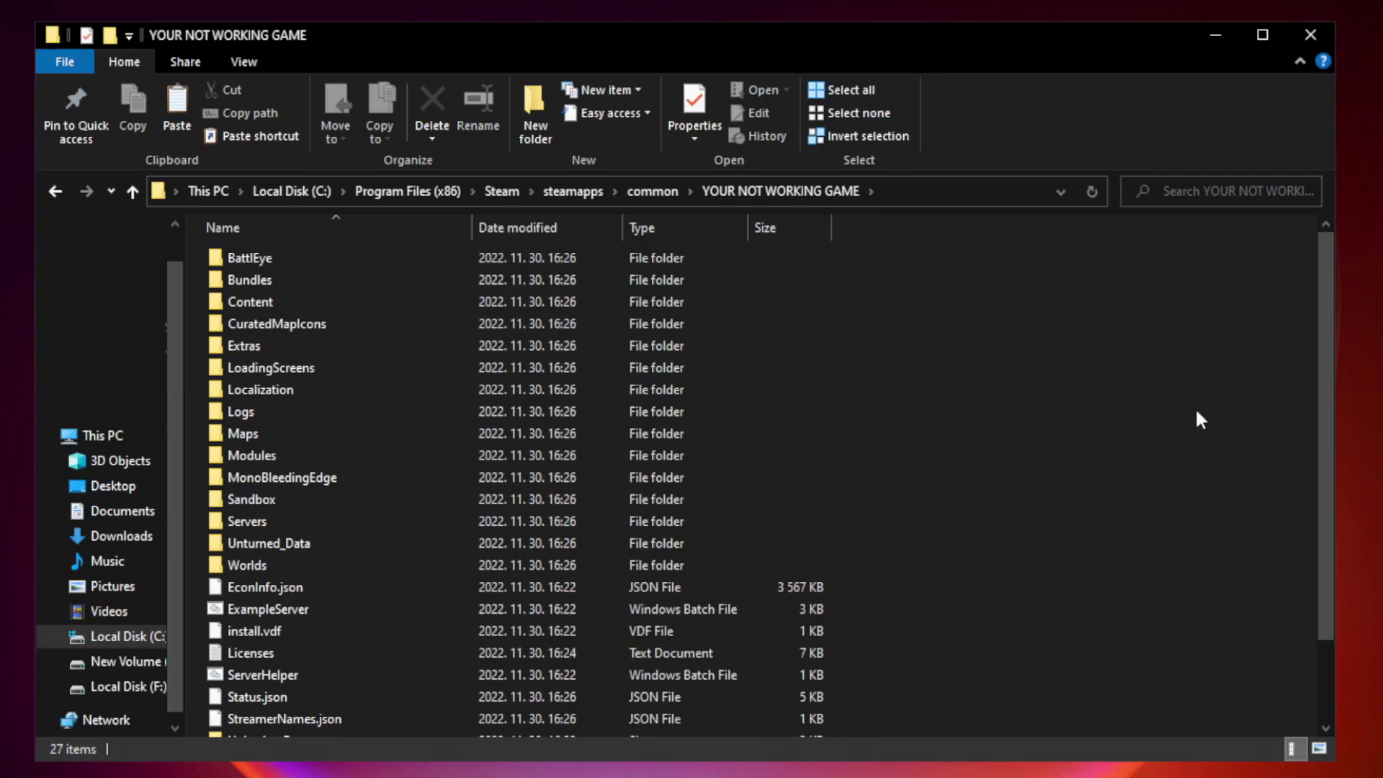
{"action": "left_click_drag", "start_coordinate": [1326, 378], "coordinate": [1327, 497]}
{"action": "left_click", "coordinate": [550, 723]}
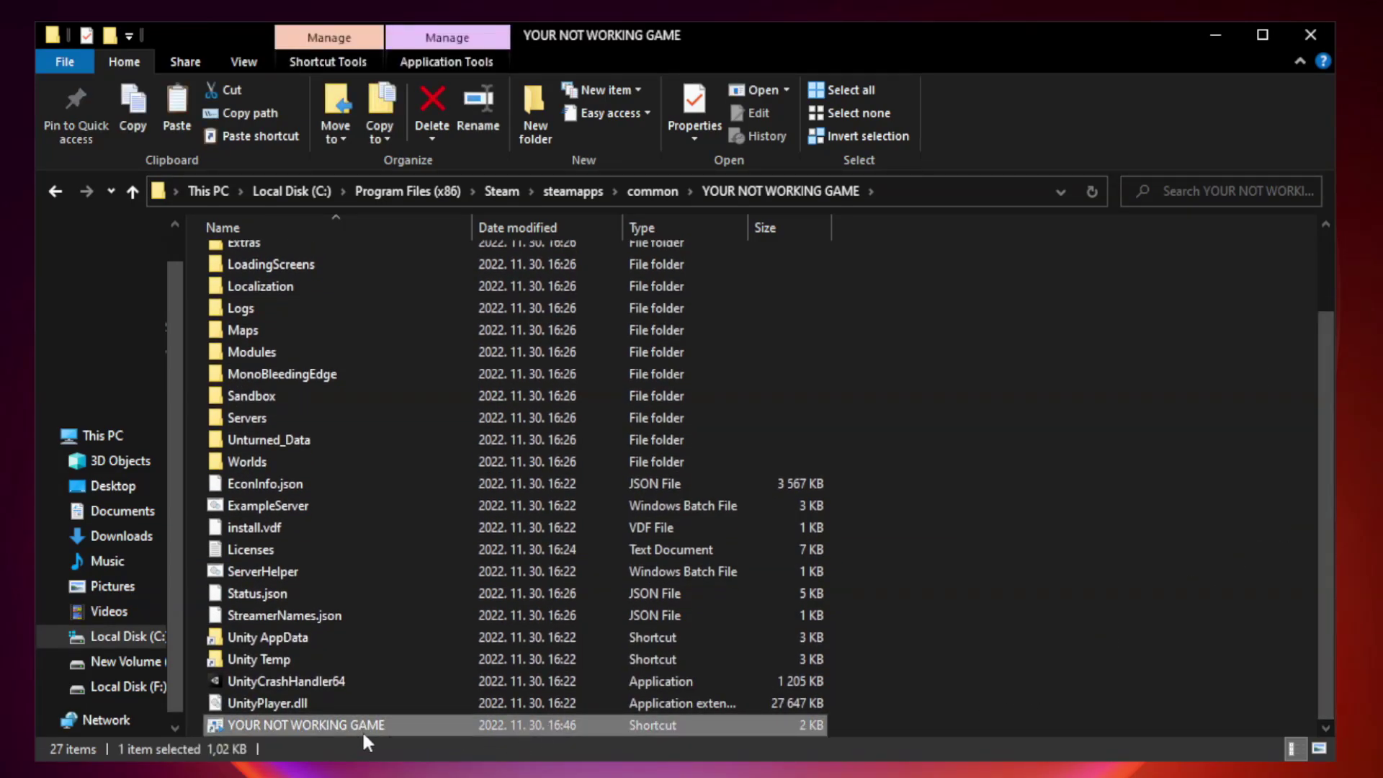
{"action": "right_click", "coordinate": [468, 724]}
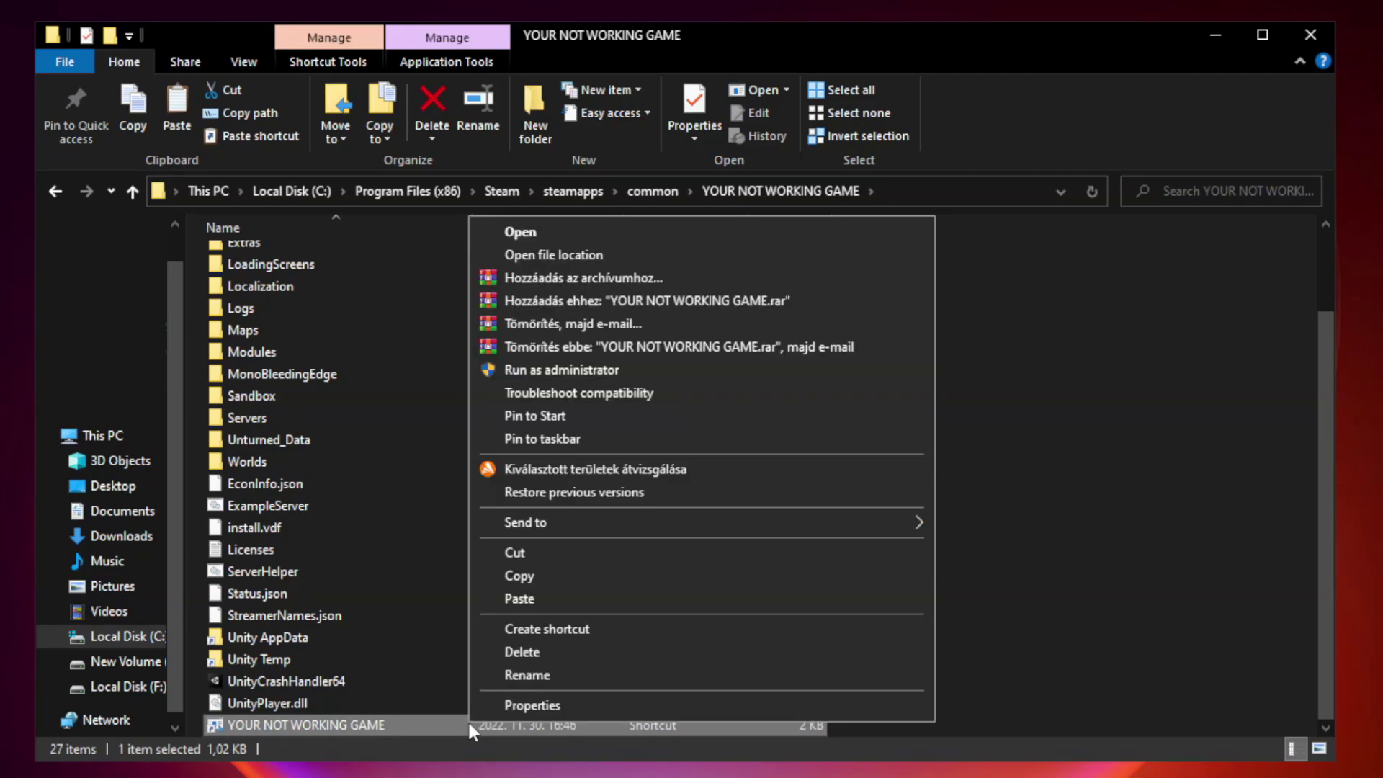
- Set the shortcut to Windows 8 compatibility, run as administrator, fullscreen optimizations off, and apply
{"action": "left_click", "coordinate": [696, 706]}
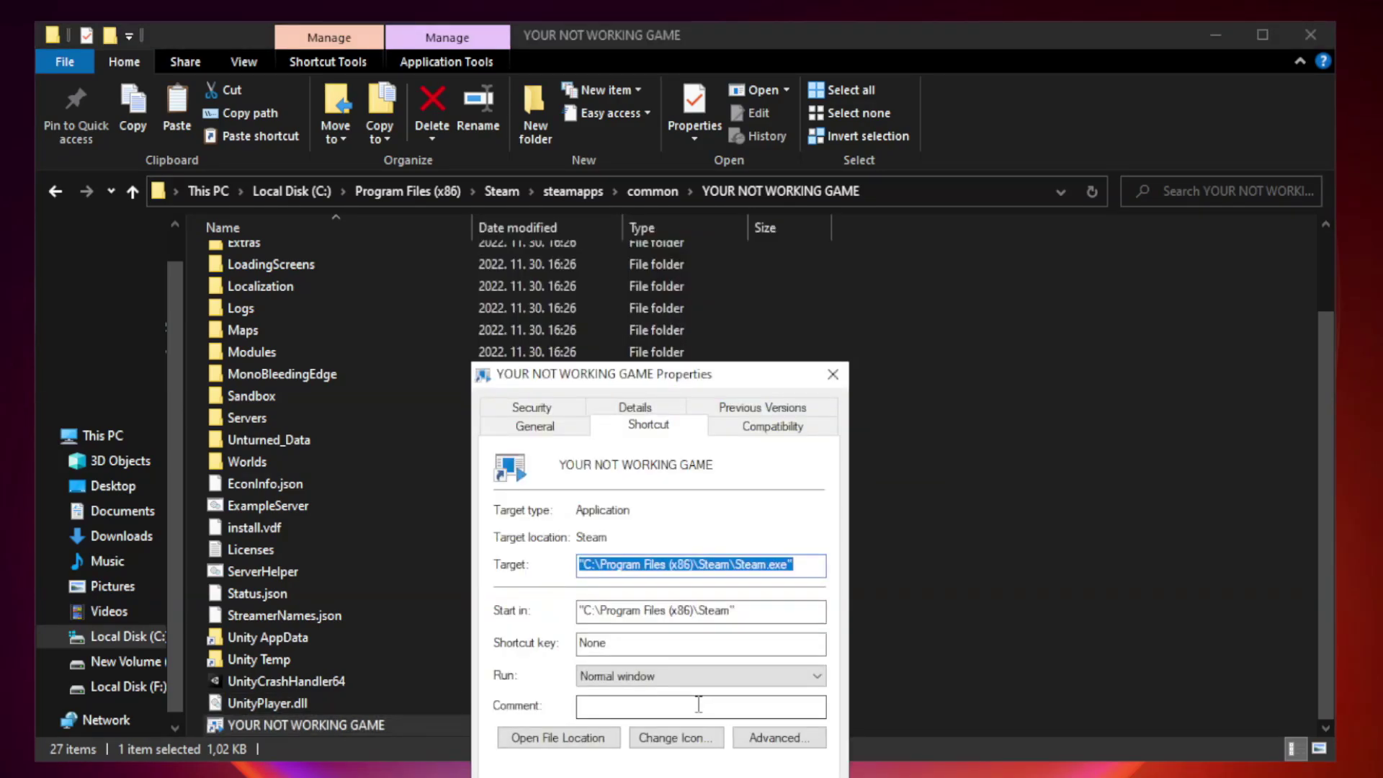
{"action": "left_click_drag", "start_coordinate": [687, 381], "coordinate": [690, 162]}
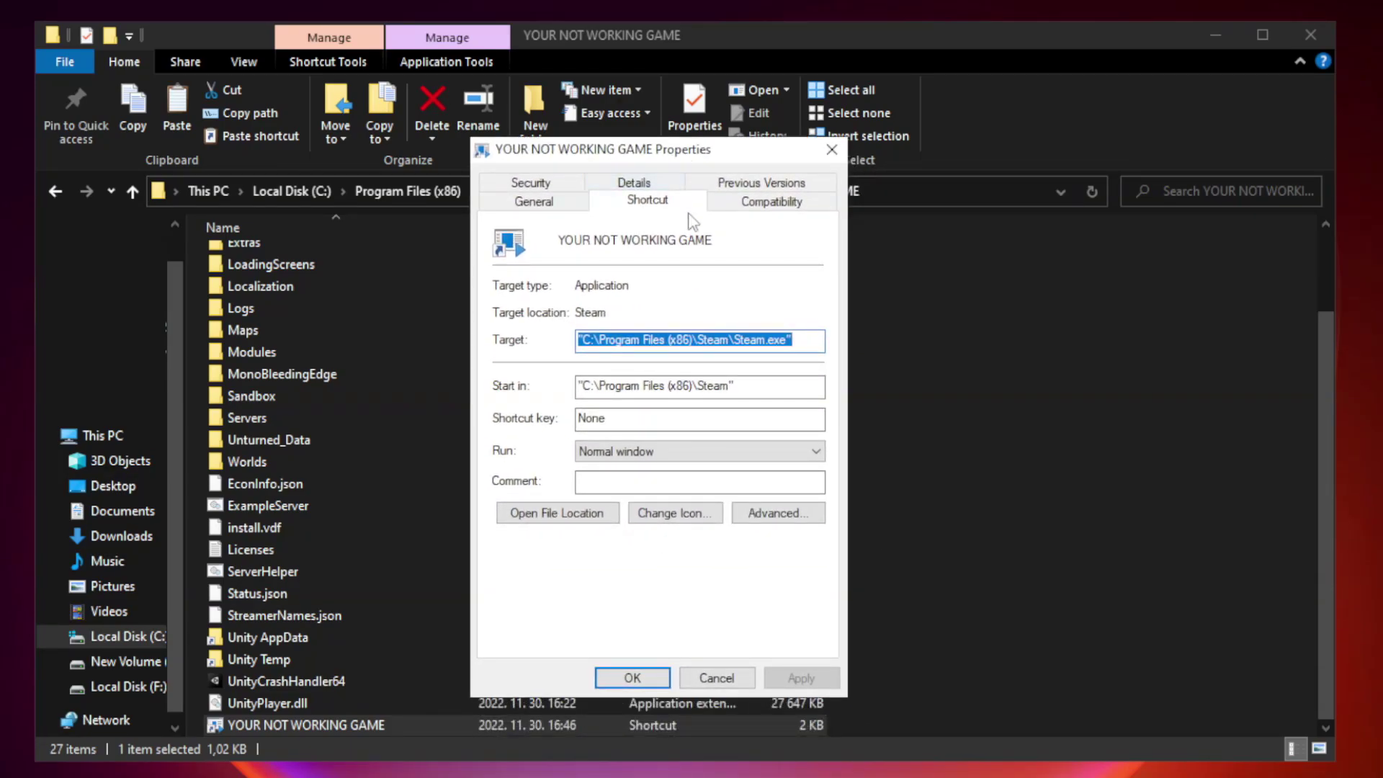
{"action": "left_click", "coordinate": [770, 209]}
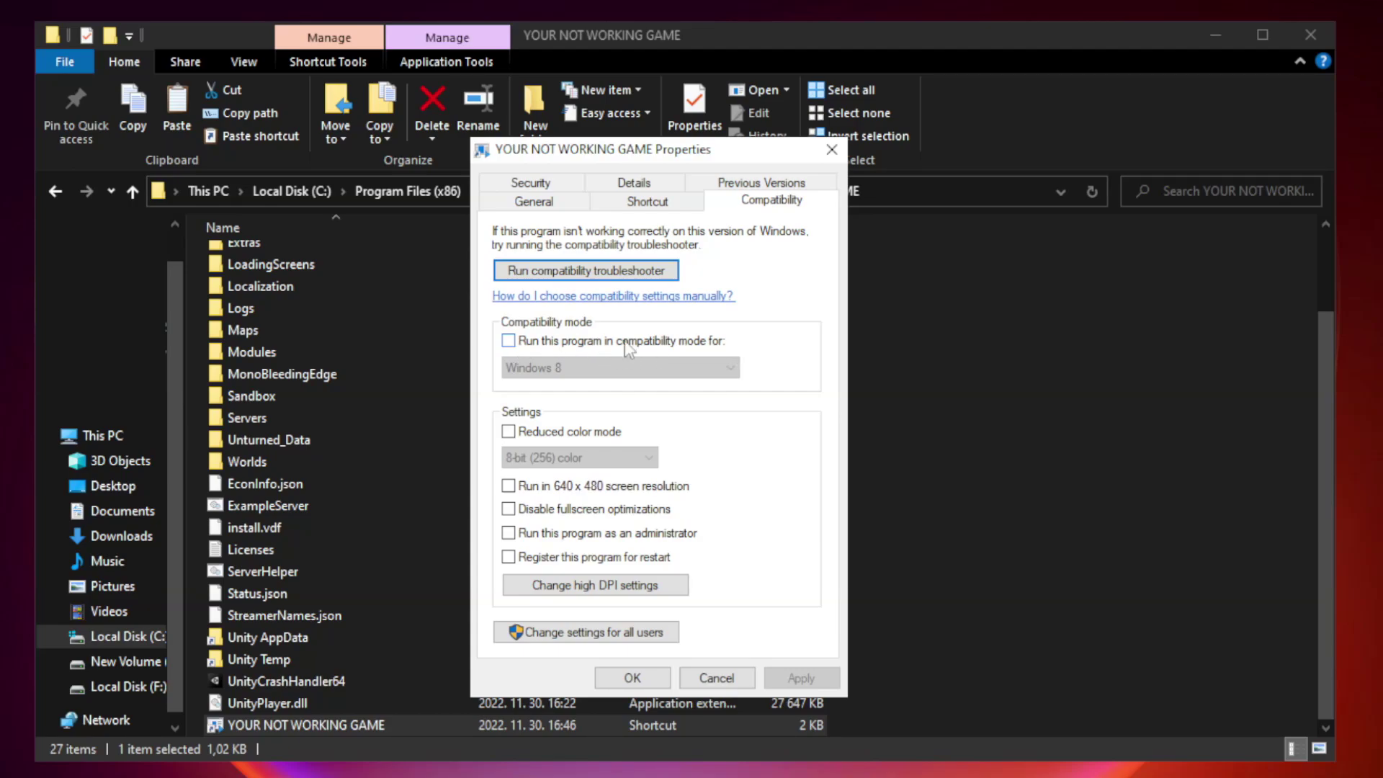
{"action": "left_click", "coordinate": [551, 346]}
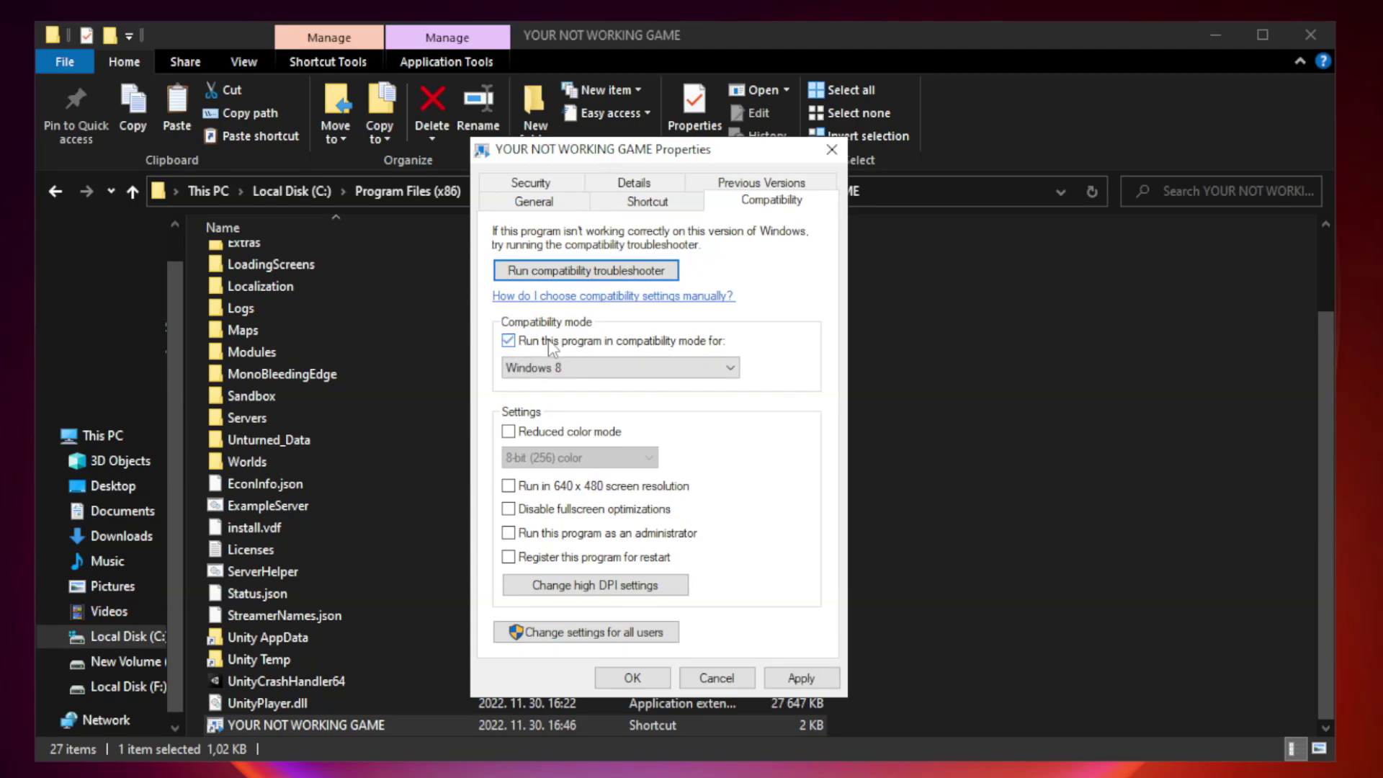
{"action": "left_click", "coordinate": [618, 369]}
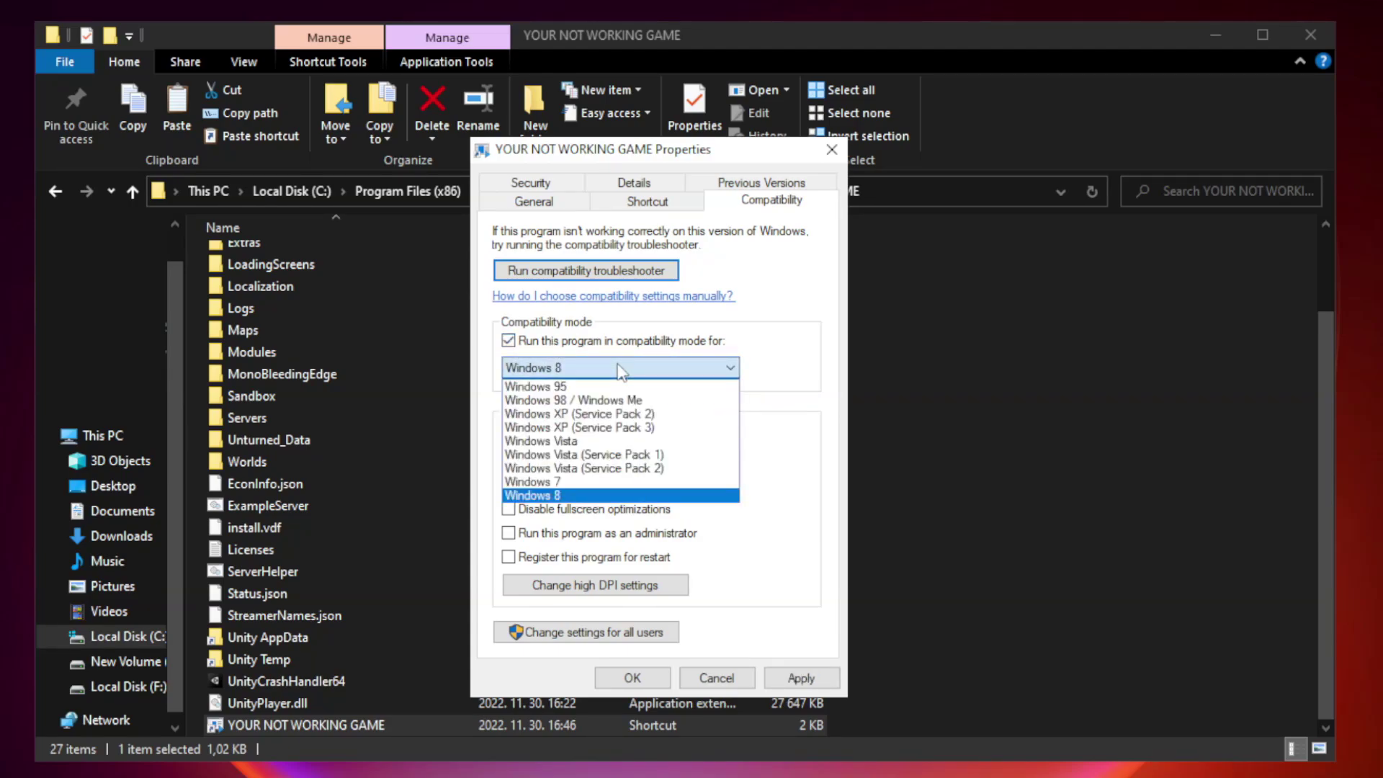
{"action": "left_click", "coordinate": [586, 497]}
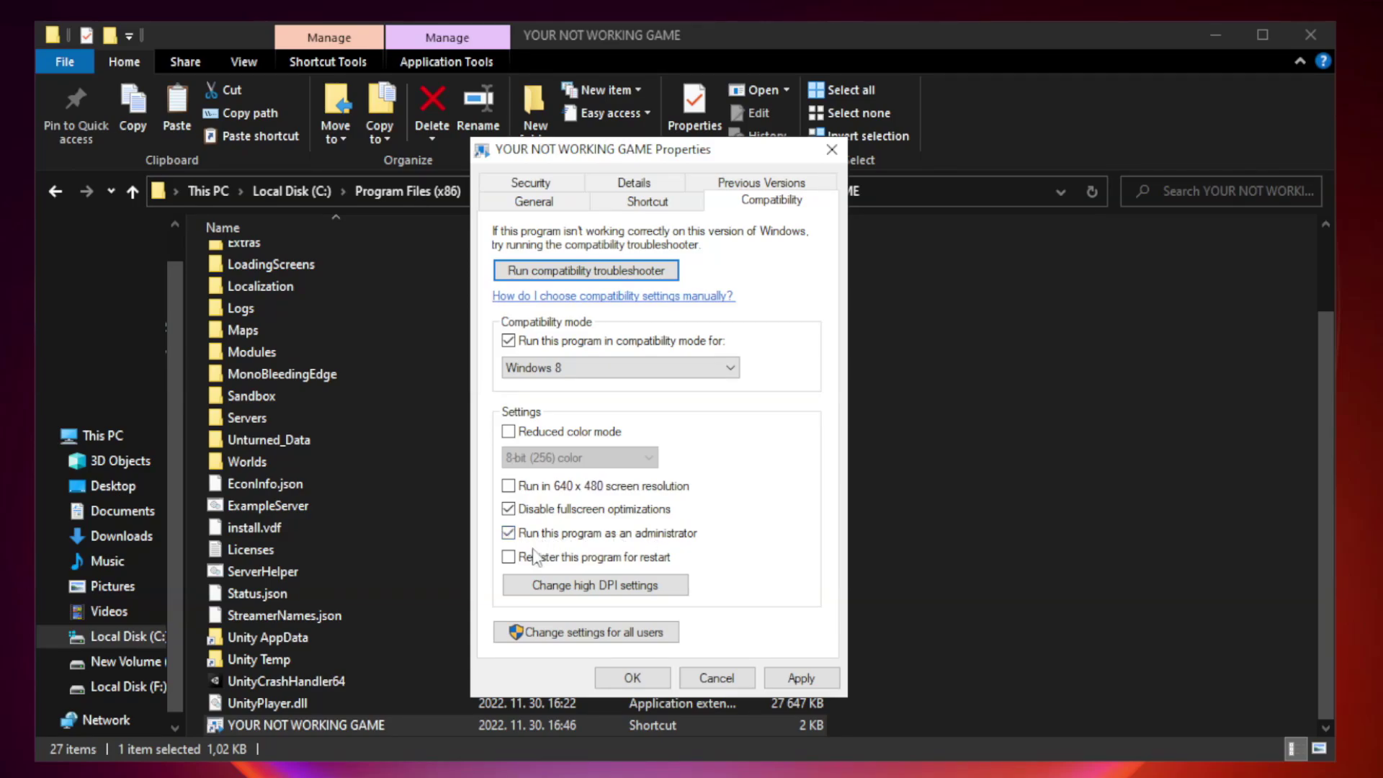
{"action": "left_click", "coordinate": [810, 679]}
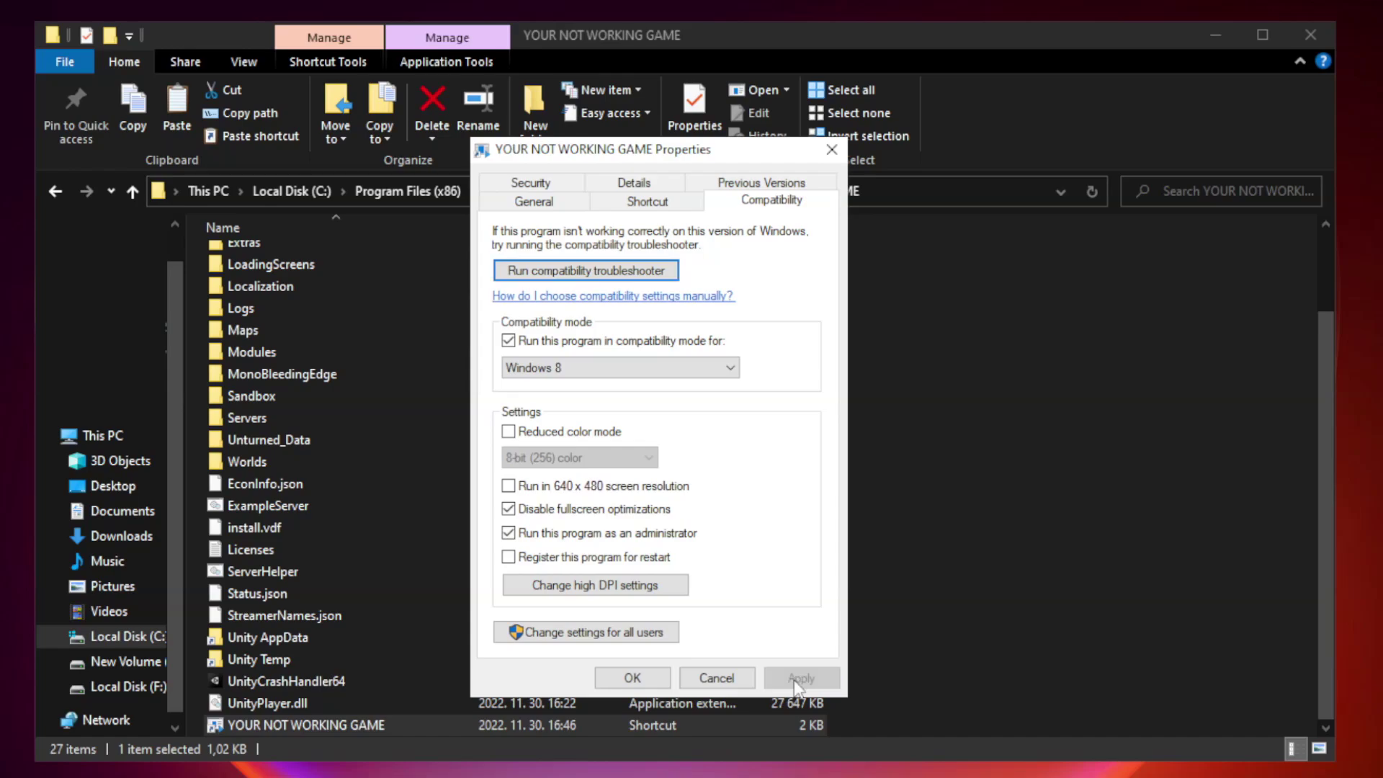
{"action": "left_click", "coordinate": [631, 677]}
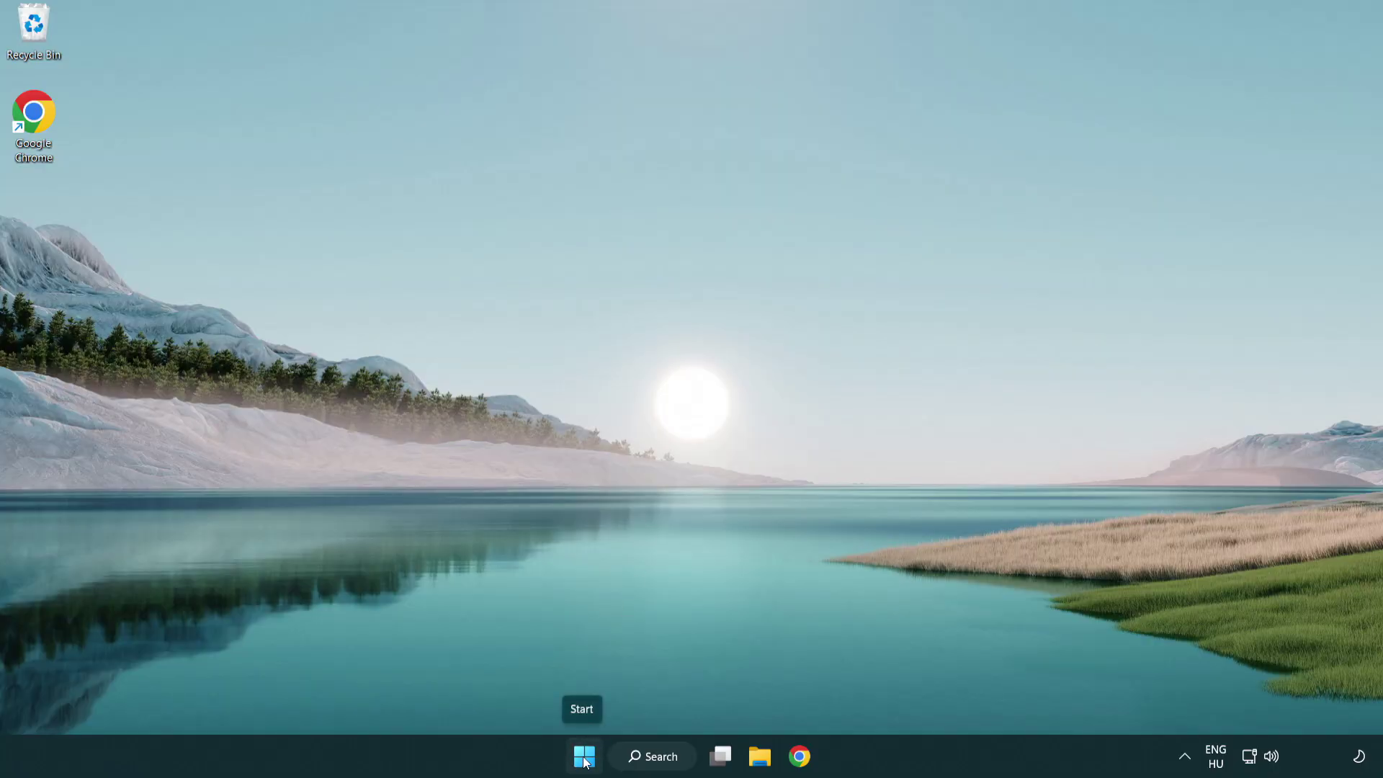
- Launch Task Manager from the Start button's Win+X menu
{"action": "right_click", "coordinate": [585, 762]}
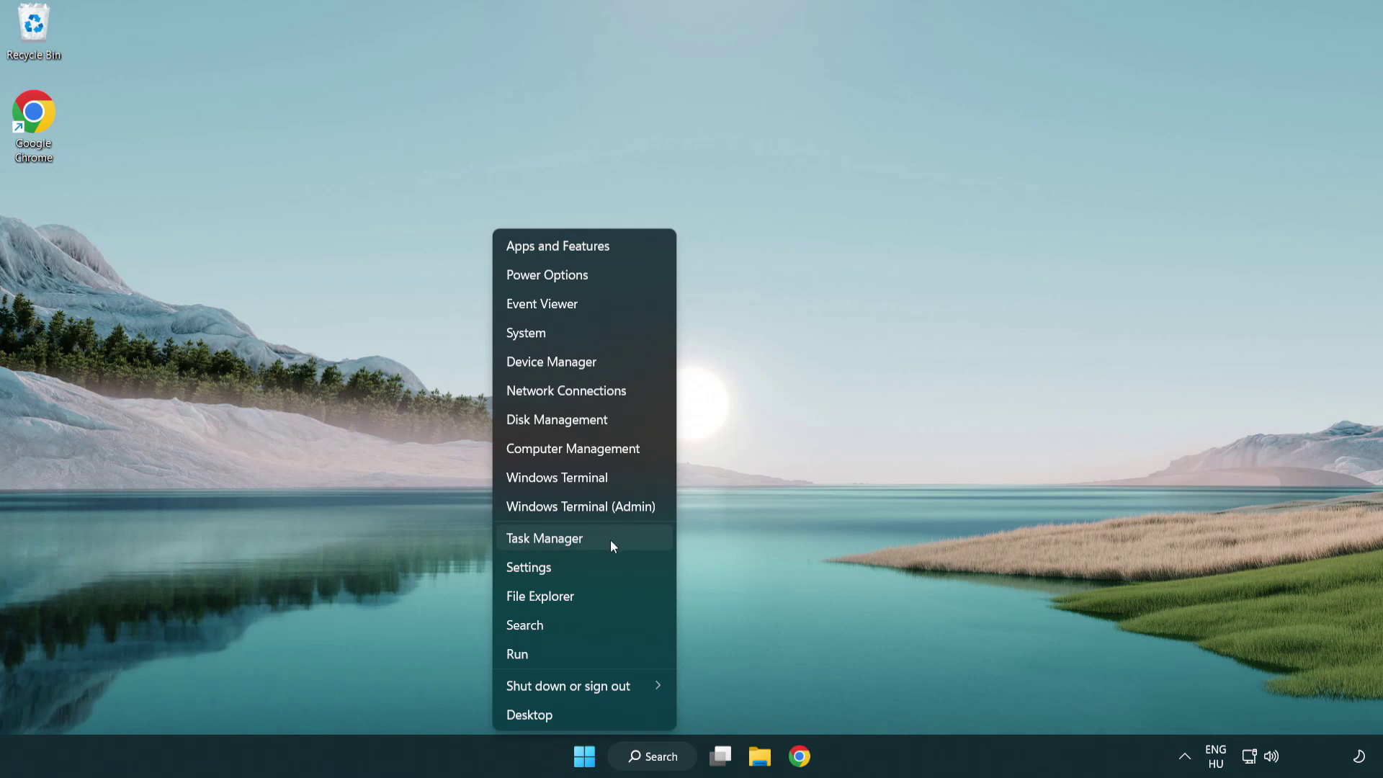
{"action": "left_click", "coordinate": [611, 539]}
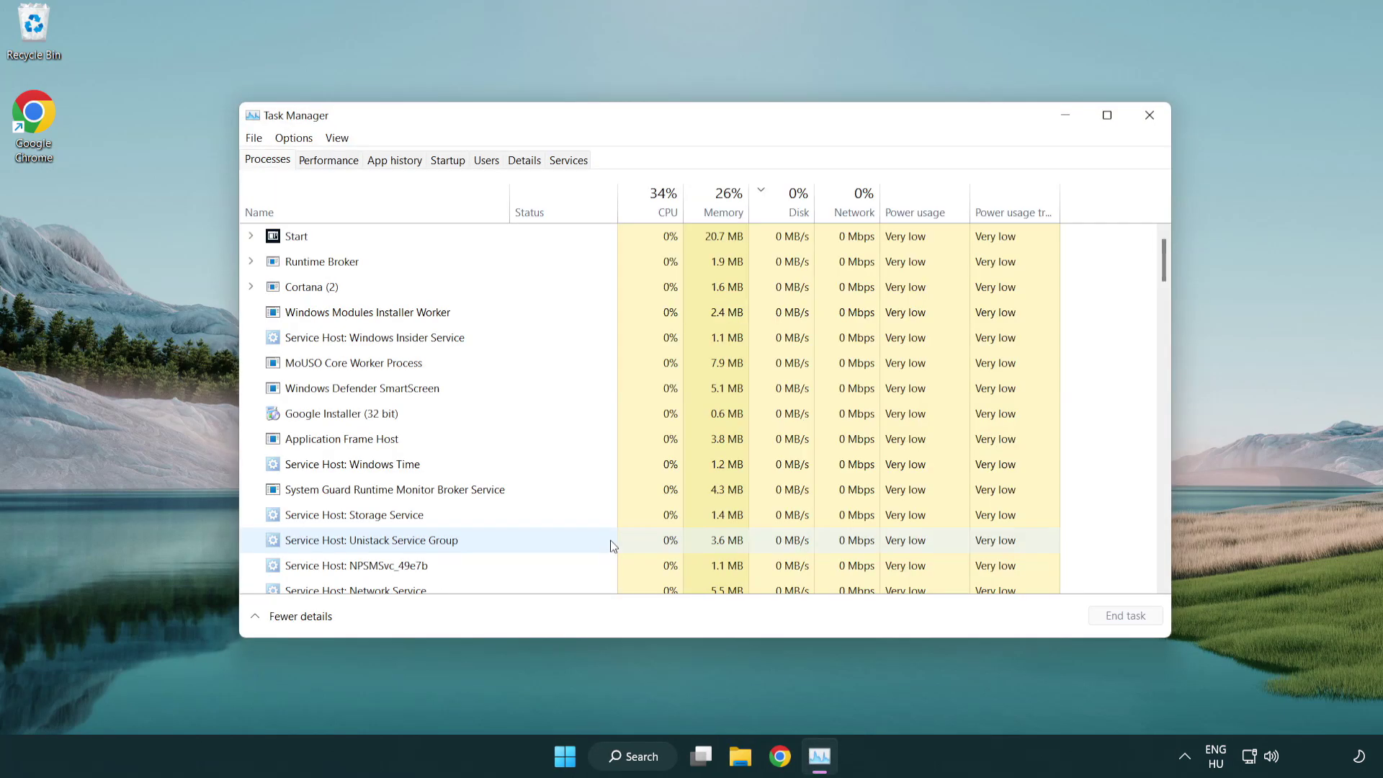
- Disable Terminal, Phone Link, Cortana and Windows Security notifications on the Startup tab, then close Task Manager
{"action": "left_click", "coordinate": [448, 160]}
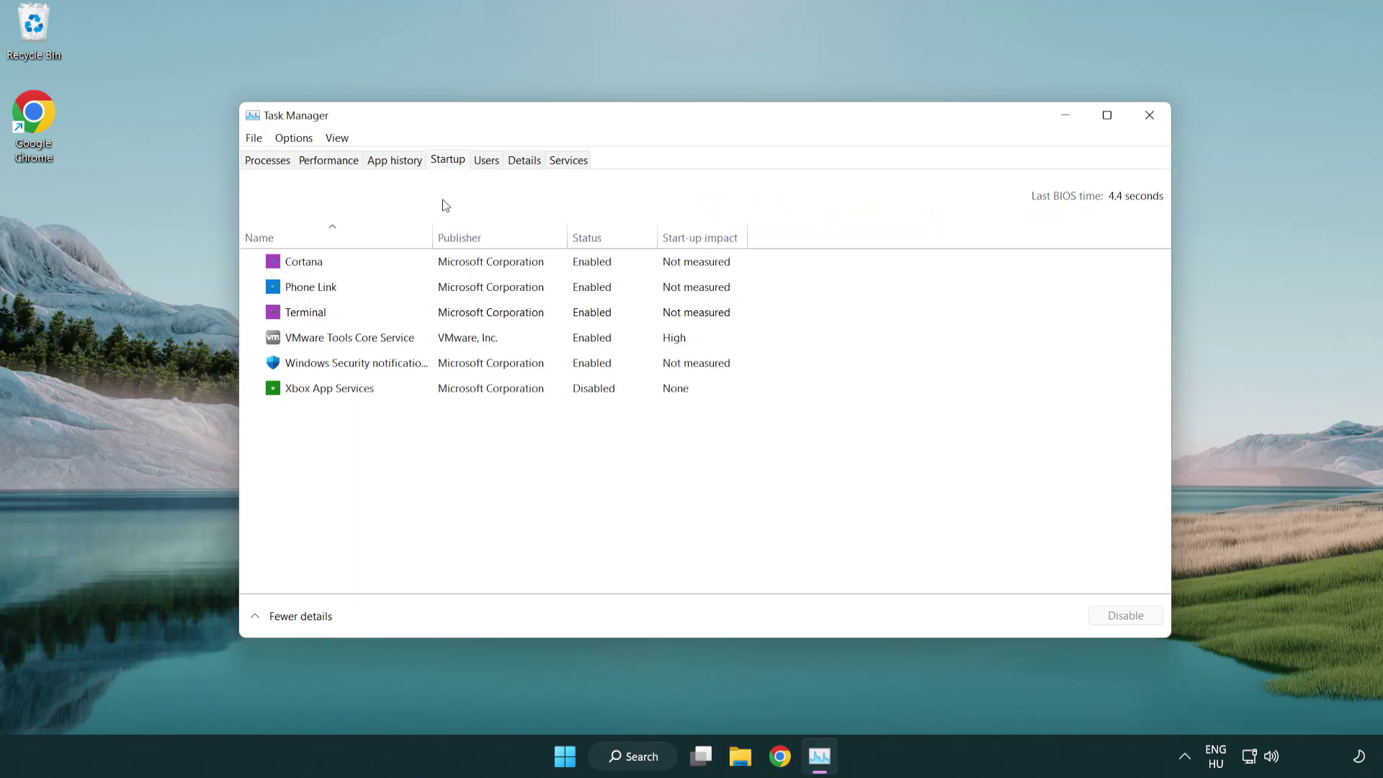
{"action": "left_click", "coordinate": [453, 317]}
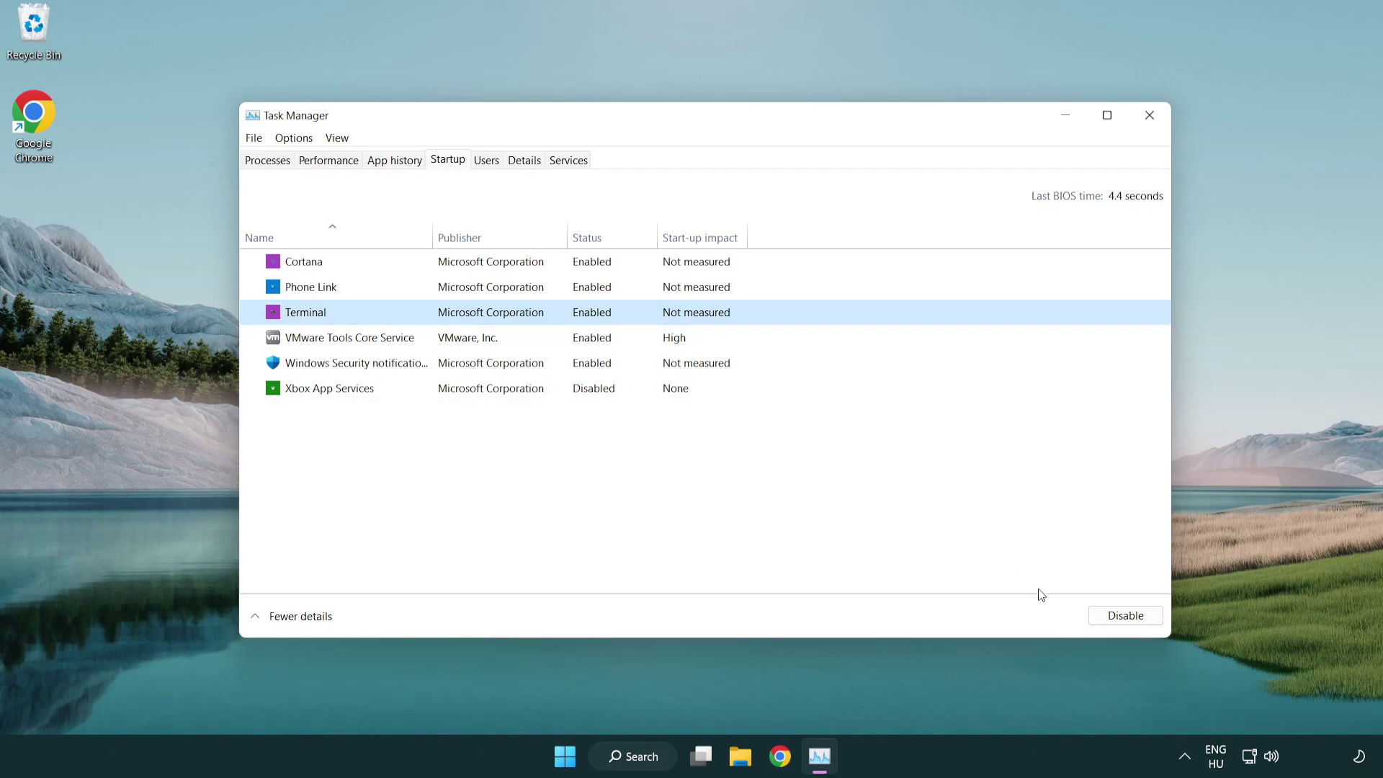
{"action": "left_click", "coordinate": [1094, 613]}
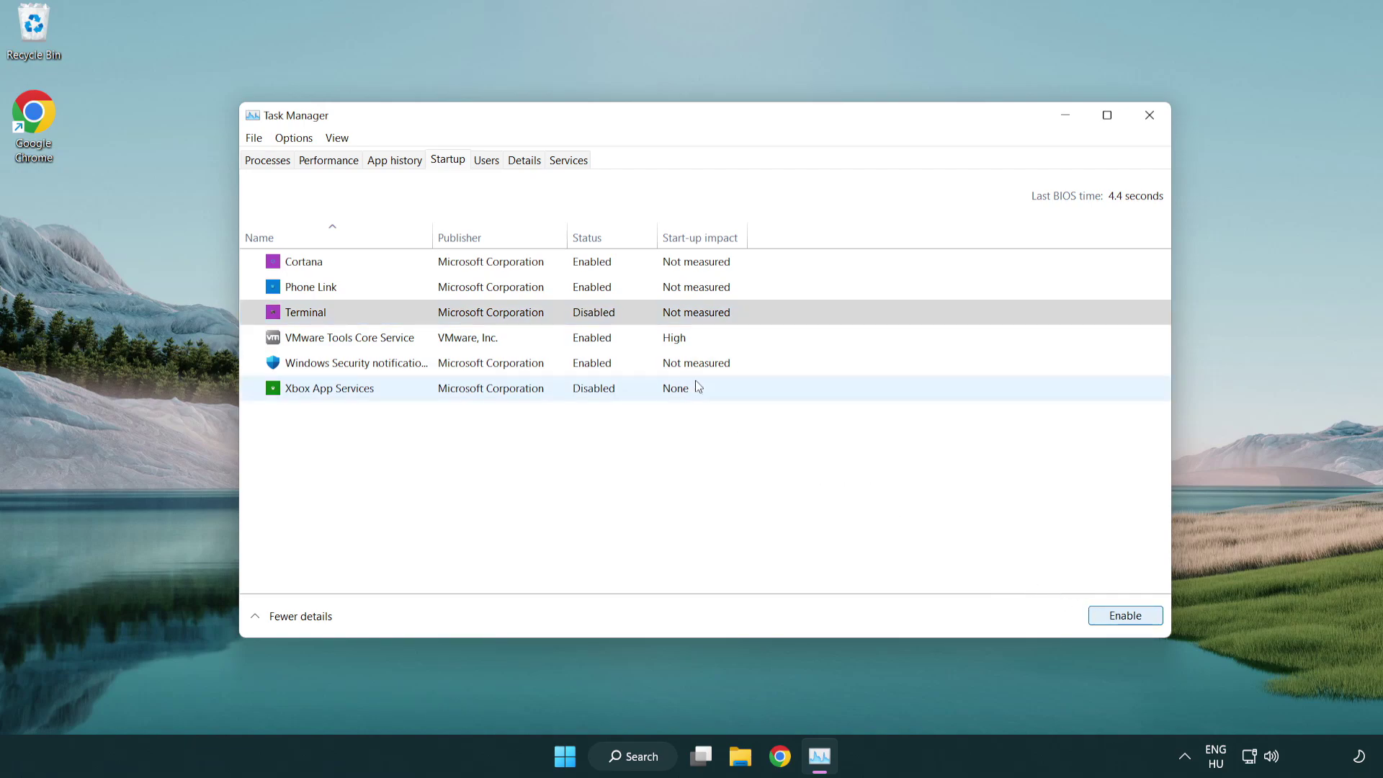
{"action": "left_click", "coordinate": [575, 291]}
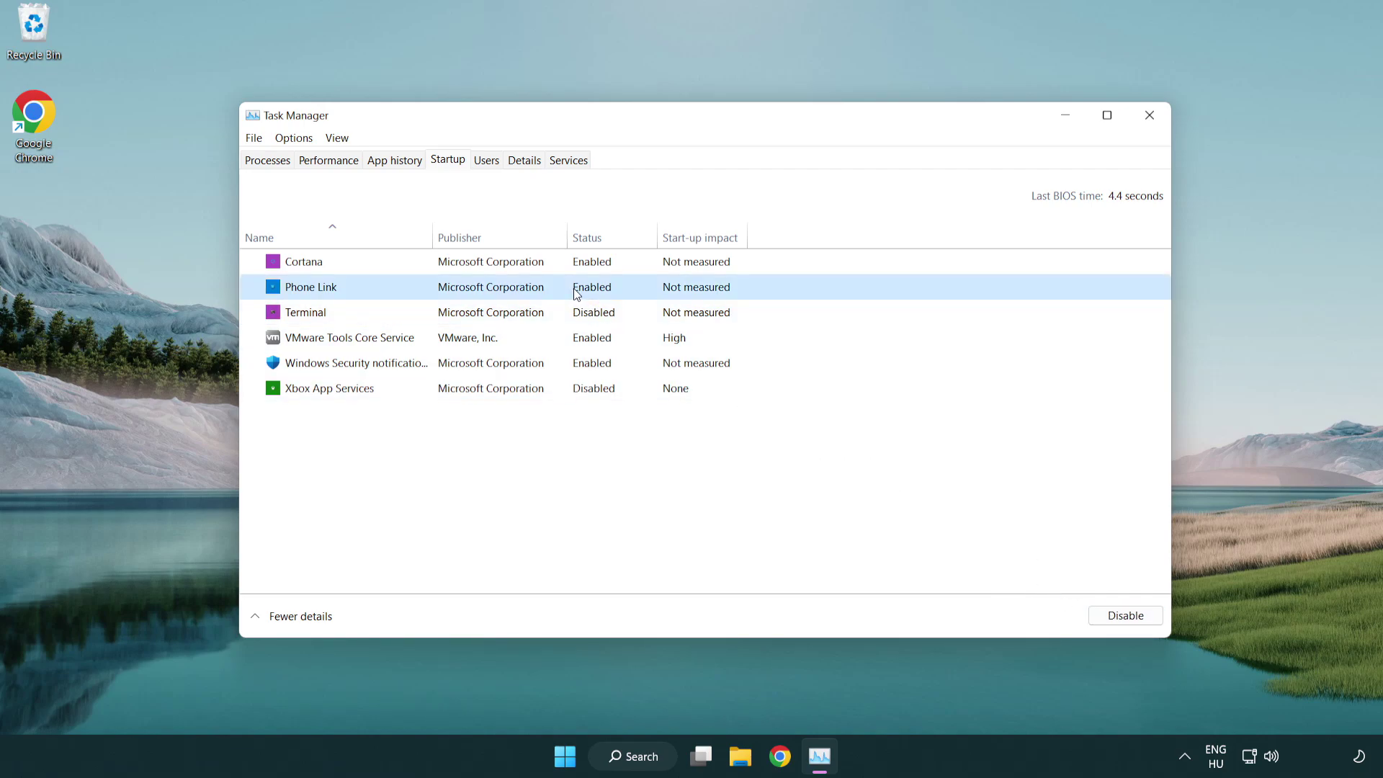
{"action": "left_click", "coordinate": [1124, 617]}
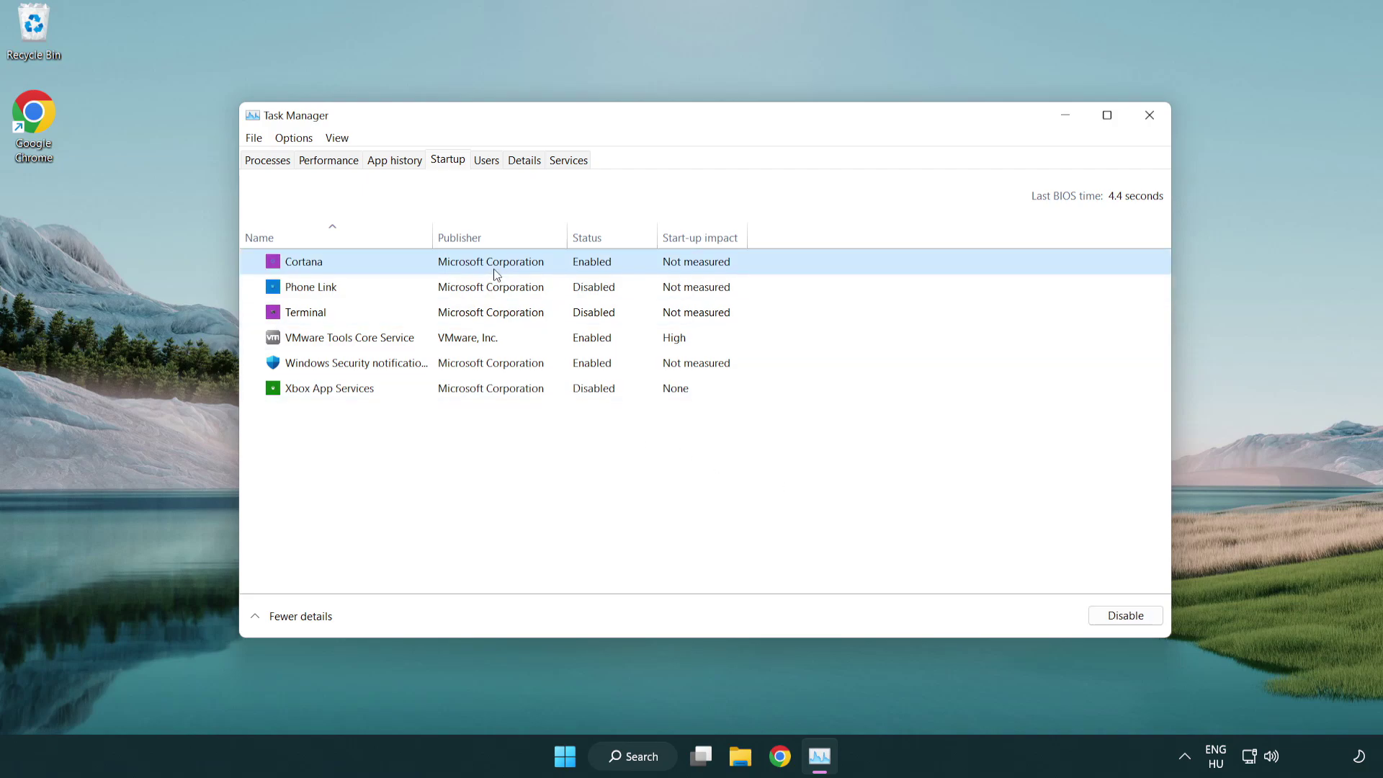
{"action": "left_click", "coordinate": [1124, 616]}
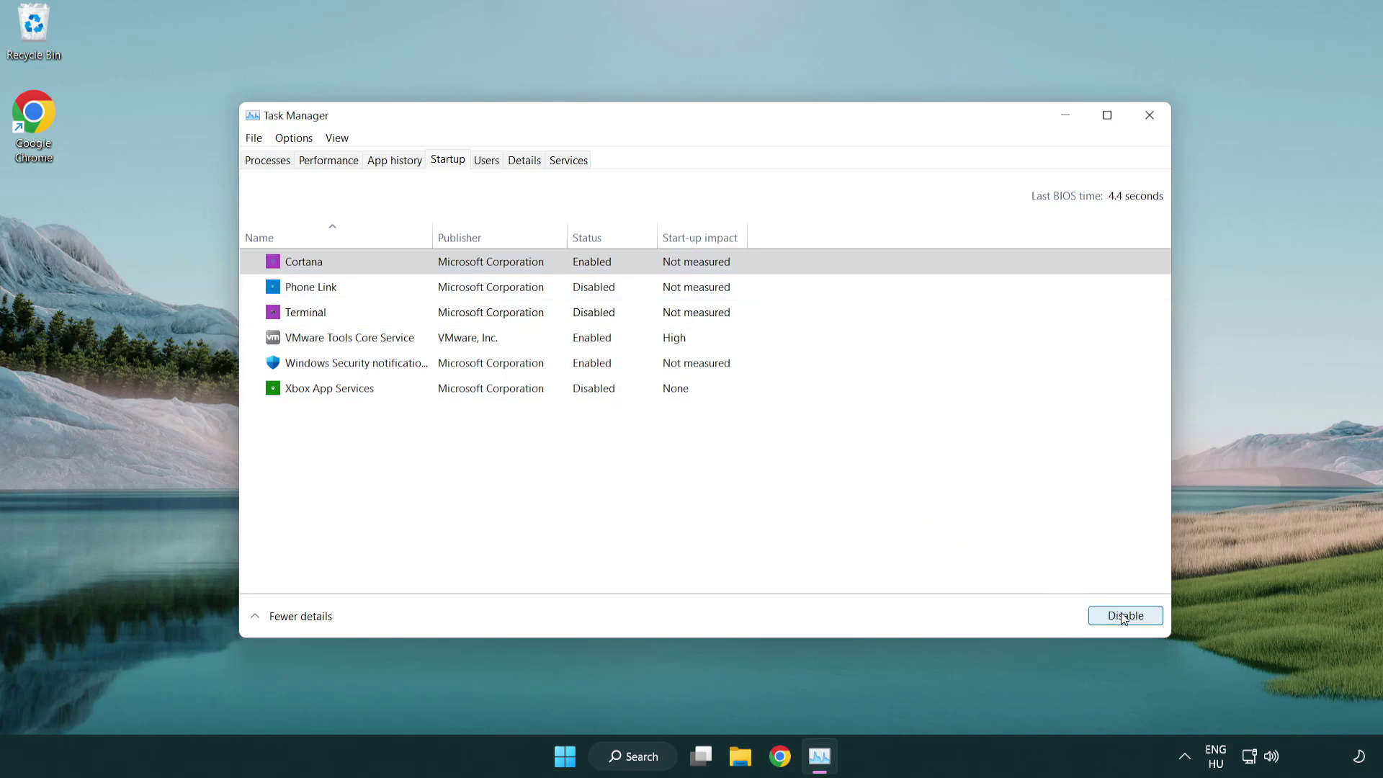
{"action": "left_click", "coordinate": [662, 373]}
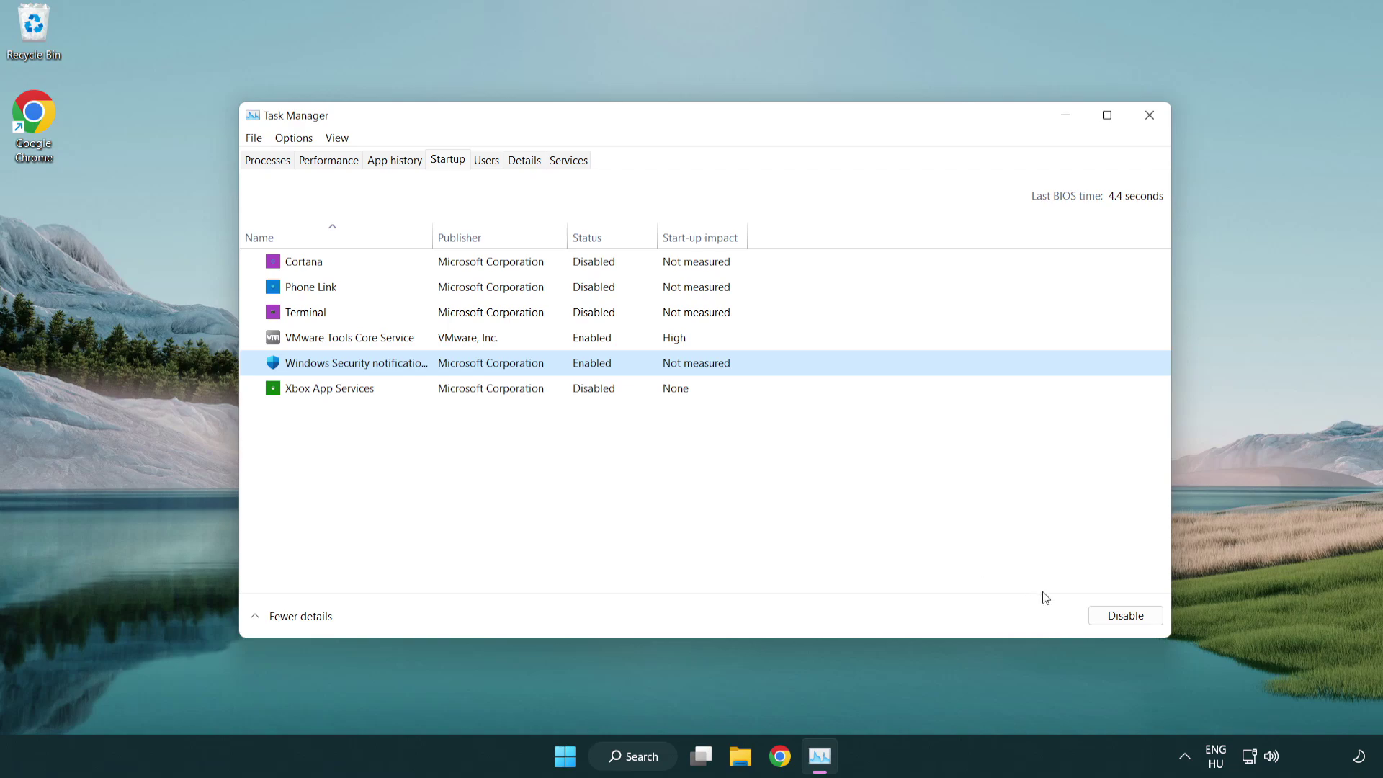
{"action": "left_click", "coordinate": [1124, 616]}
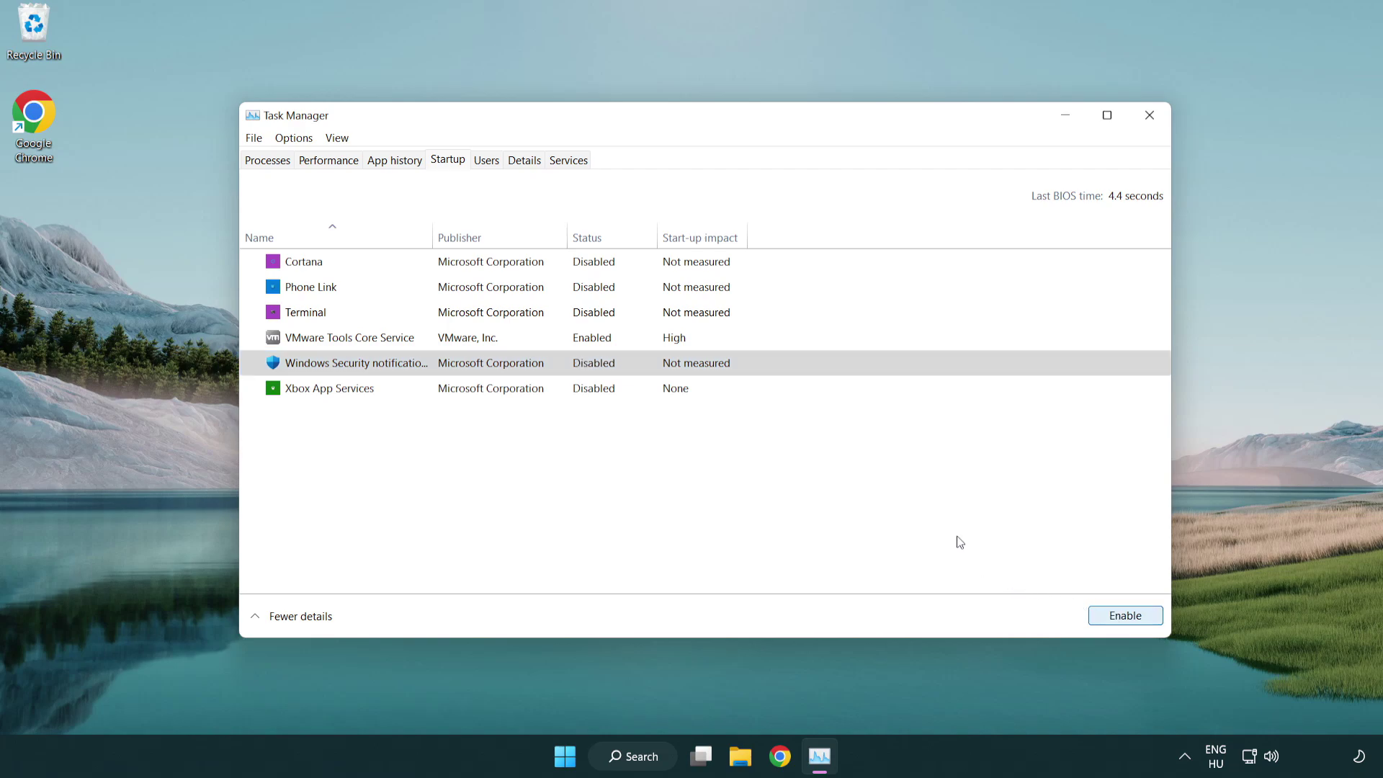
{"action": "left_click", "coordinate": [1152, 126]}
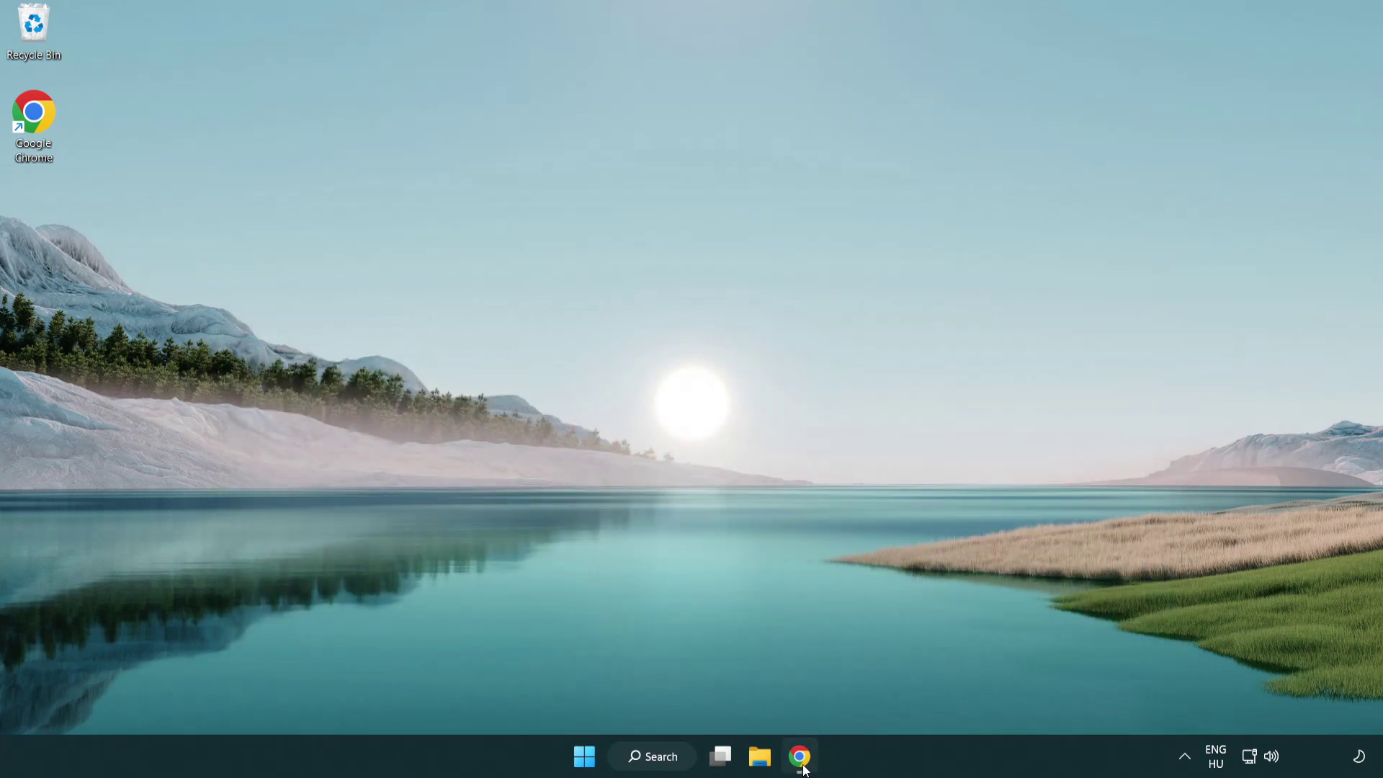
- Download dxwebsetup.exe, the English DirectX End-User Runtime Web Installer, from Microsoft's page in Chrome
{"action": "left_click", "coordinate": [800, 756]}
{"action": "scroll", "coordinate": [572, 609], "scroll_direction": "up", "scroll_amount": 2}
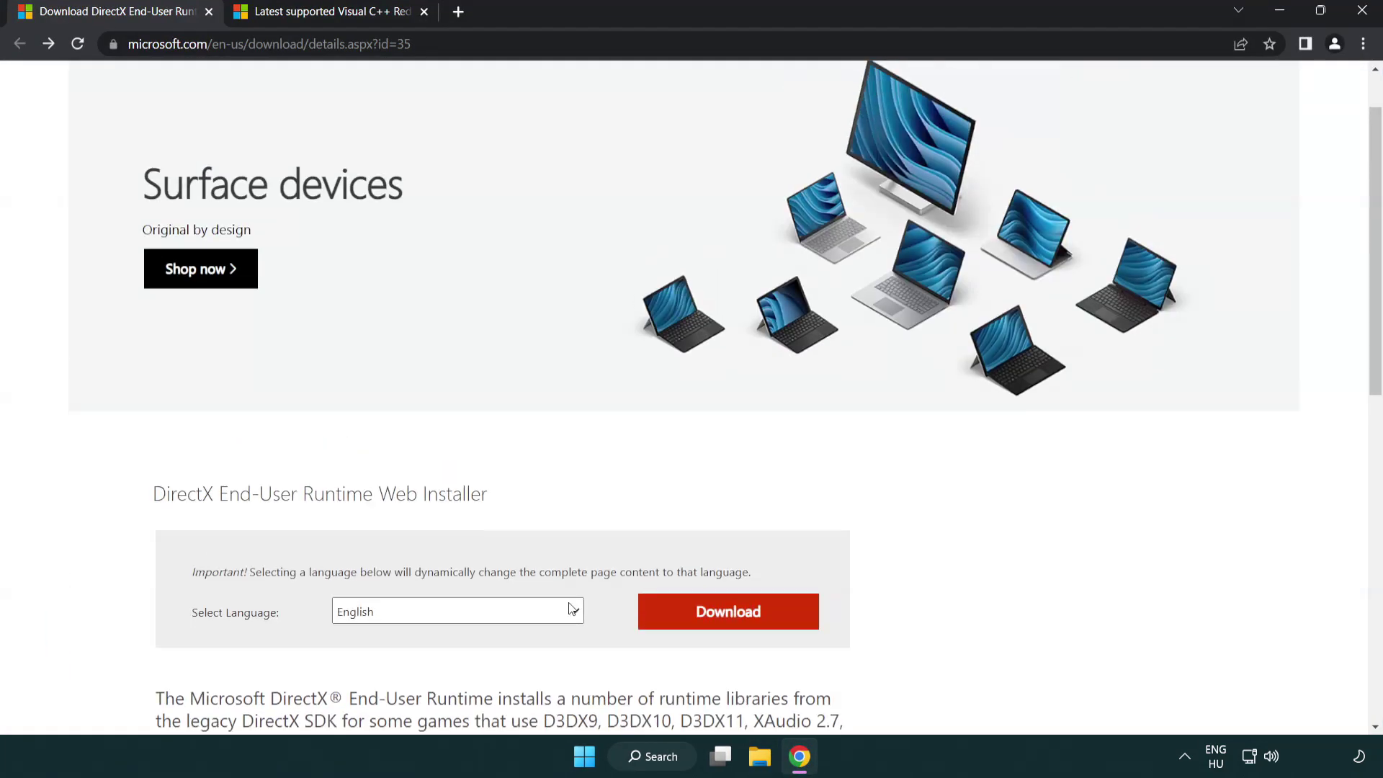
{"action": "scroll", "coordinate": [573, 609], "scroll_direction": "up", "scroll_amount": 1}
{"action": "left_click", "coordinate": [604, 47]}
{"action": "left_click", "coordinate": [604, 51]}
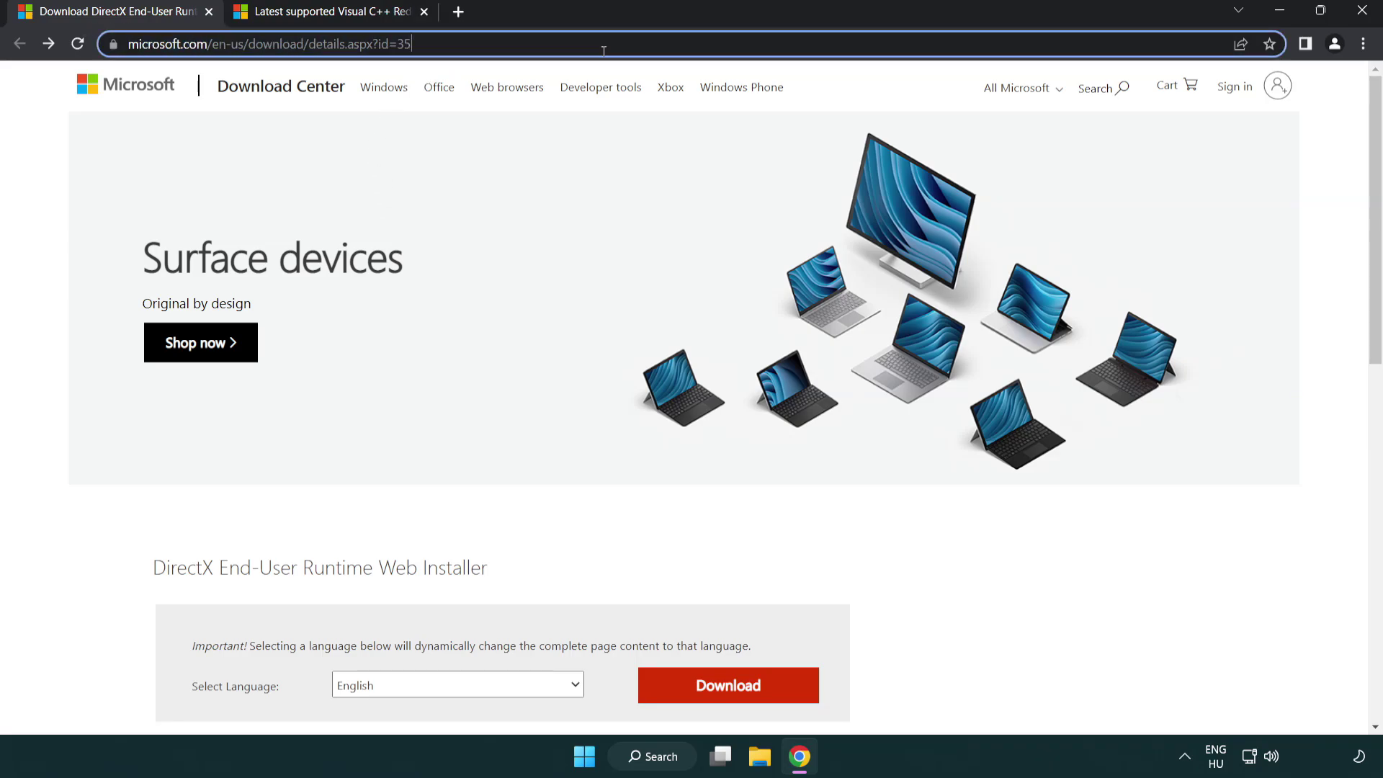
{"action": "left_click", "coordinate": [1326, 314]}
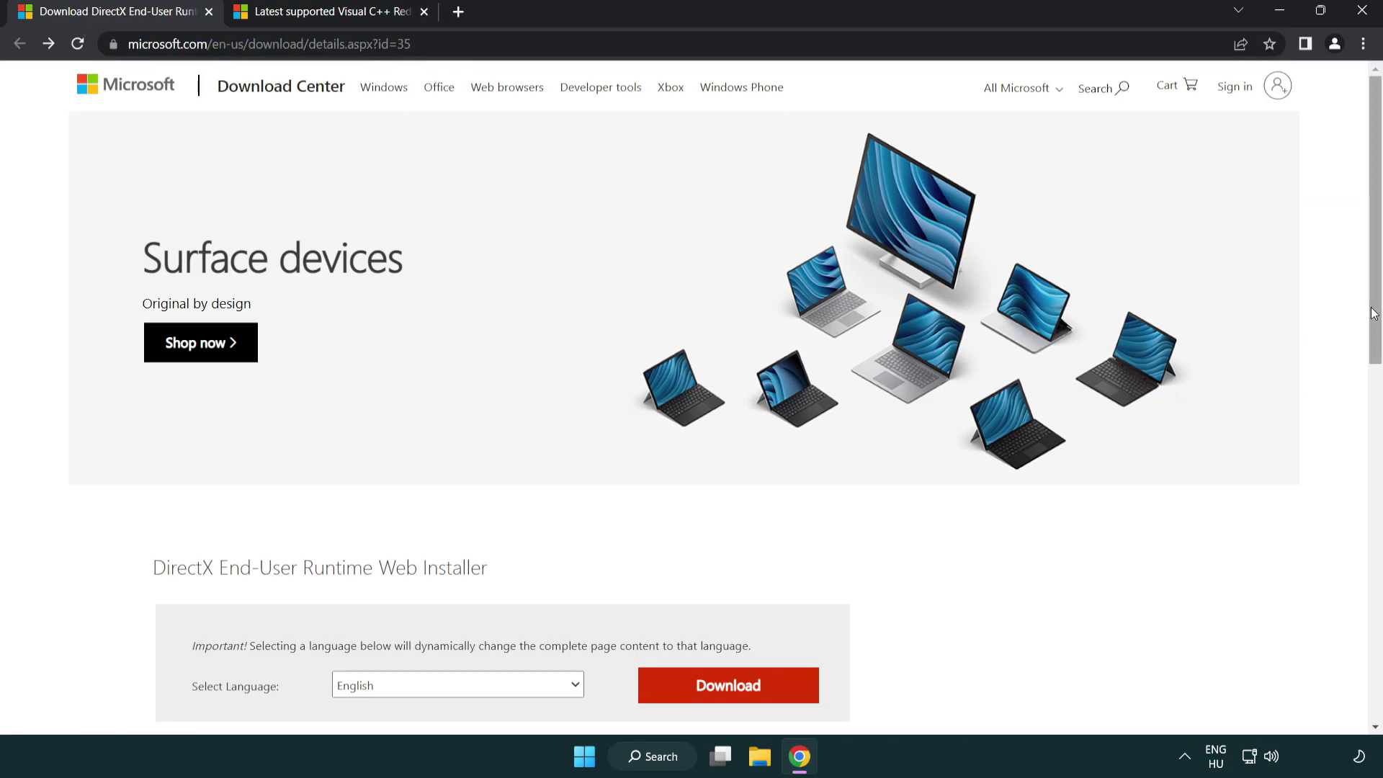
{"action": "scroll", "coordinate": [1373, 314], "scroll_direction": "down", "scroll_amount": 3}
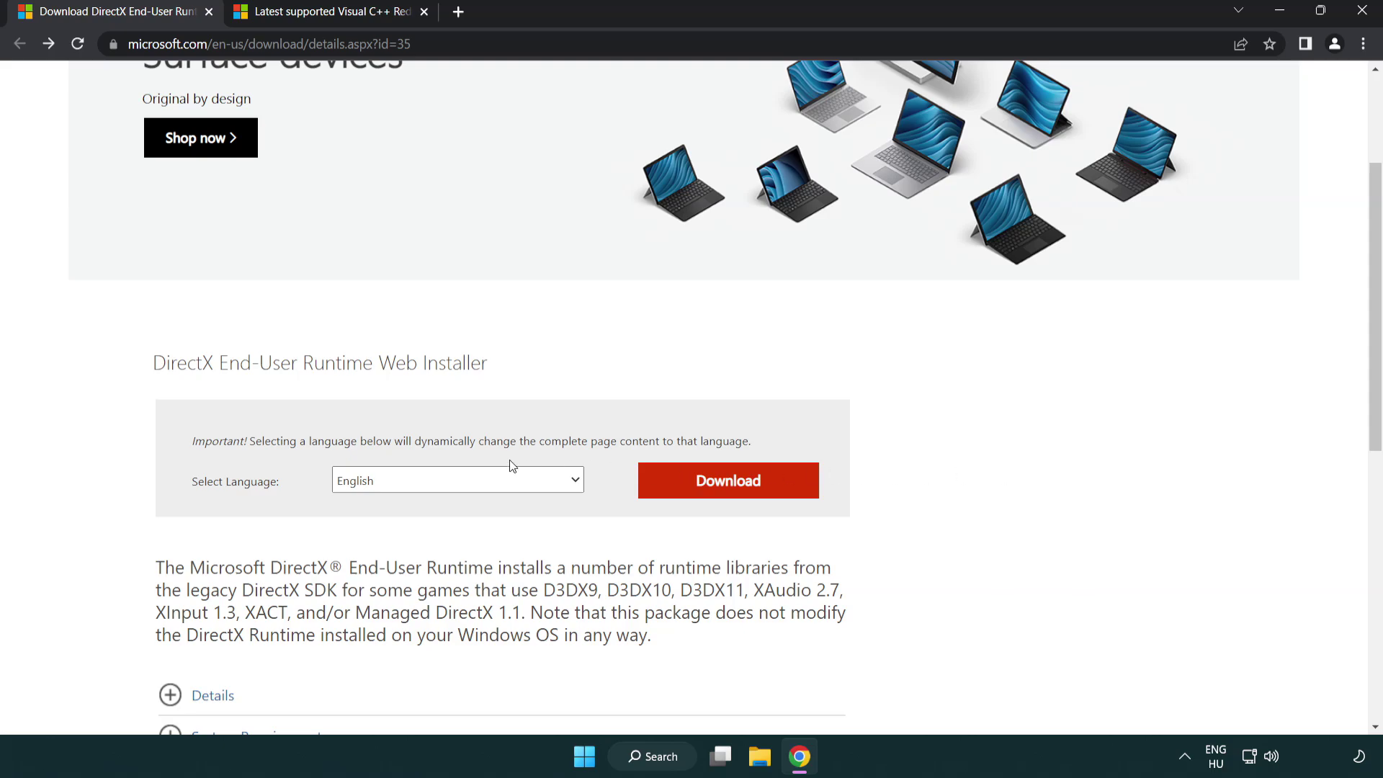
{"action": "left_click", "coordinate": [734, 494]}
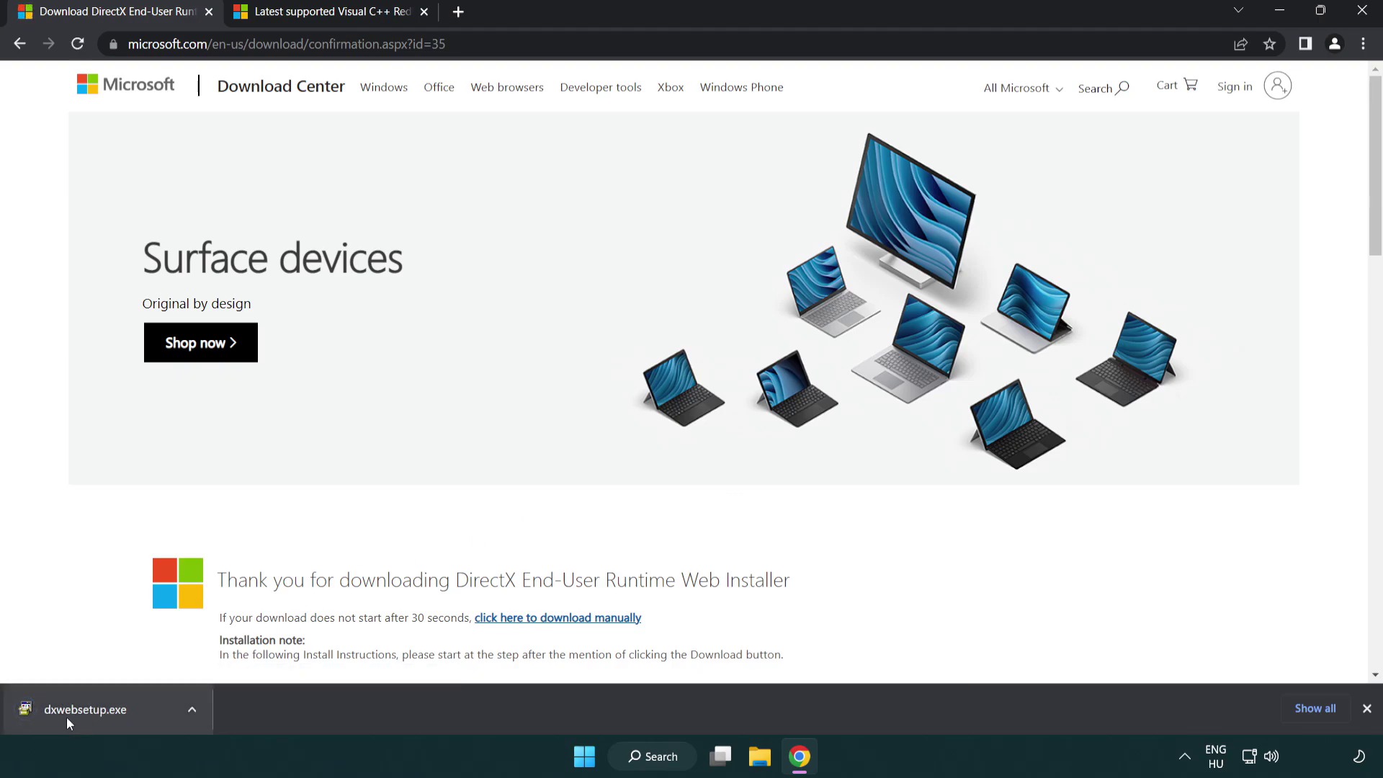
- Launch the downloaded dxwebsetup.exe and centre the DirectX Setup window on screen
{"action": "left_click", "coordinate": [89, 712]}
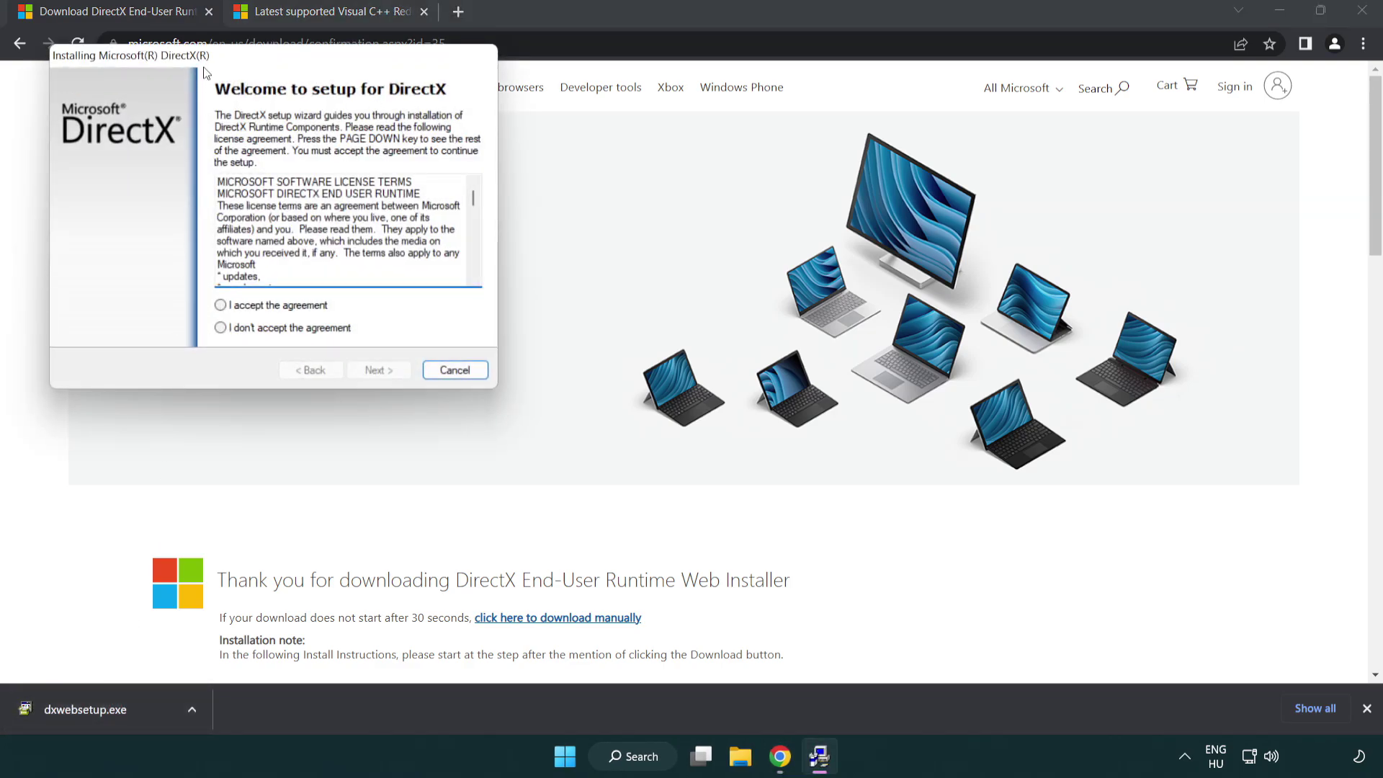
{"action": "left_click_drag", "start_coordinate": [211, 65], "coordinate": [610, 218]}
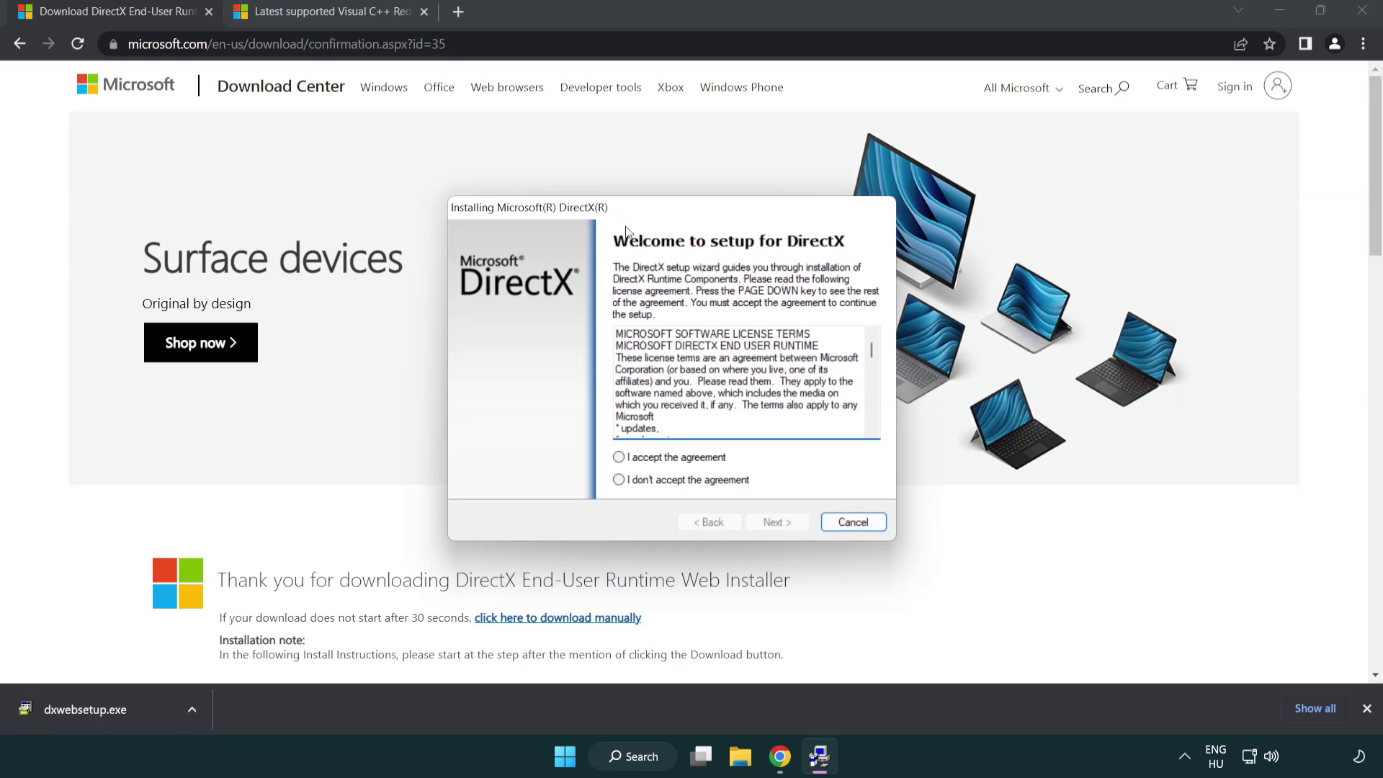
{"action": "left_click_drag", "start_coordinate": [871, 353], "coordinate": [871, 421]}
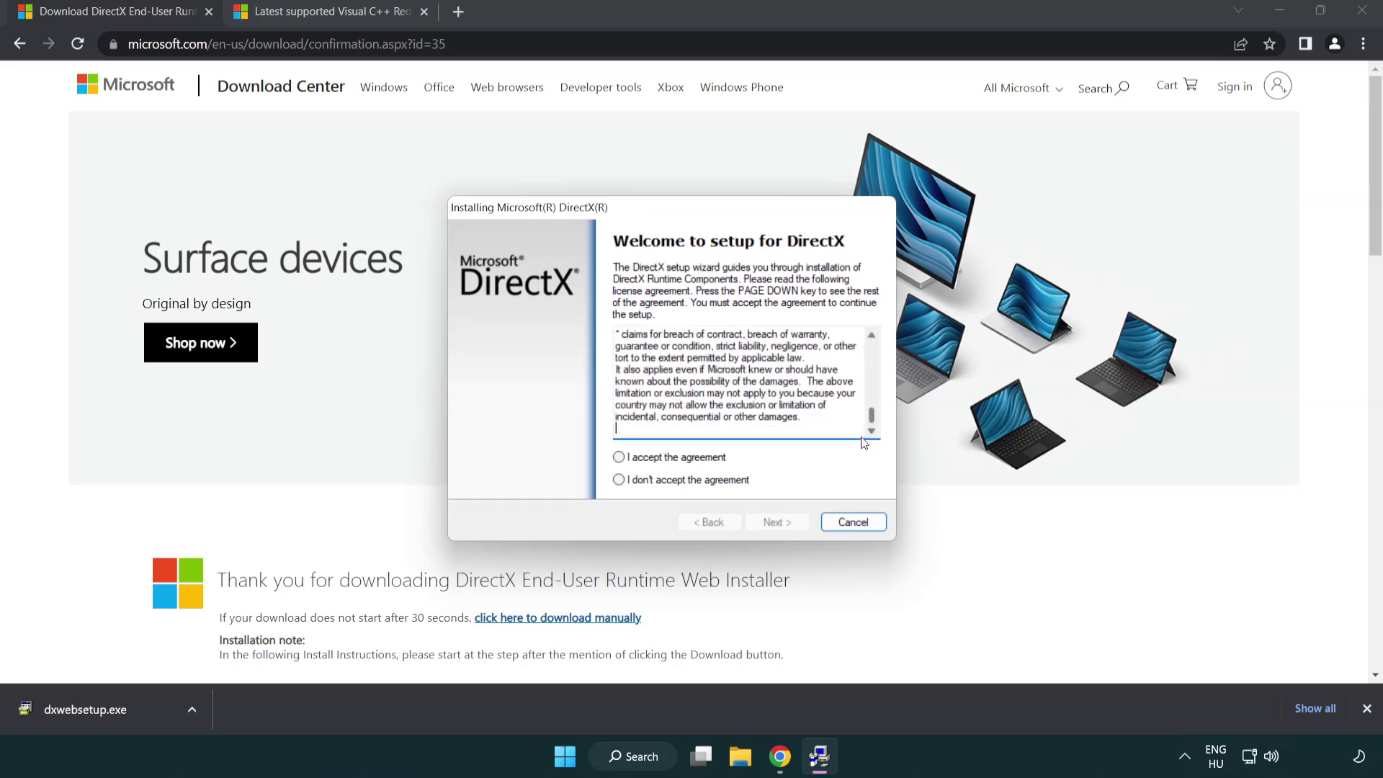
- Accept the DirectX licence, decline the Bing Bar, and run setup through to Finish
{"action": "left_click", "coordinate": [619, 460]}
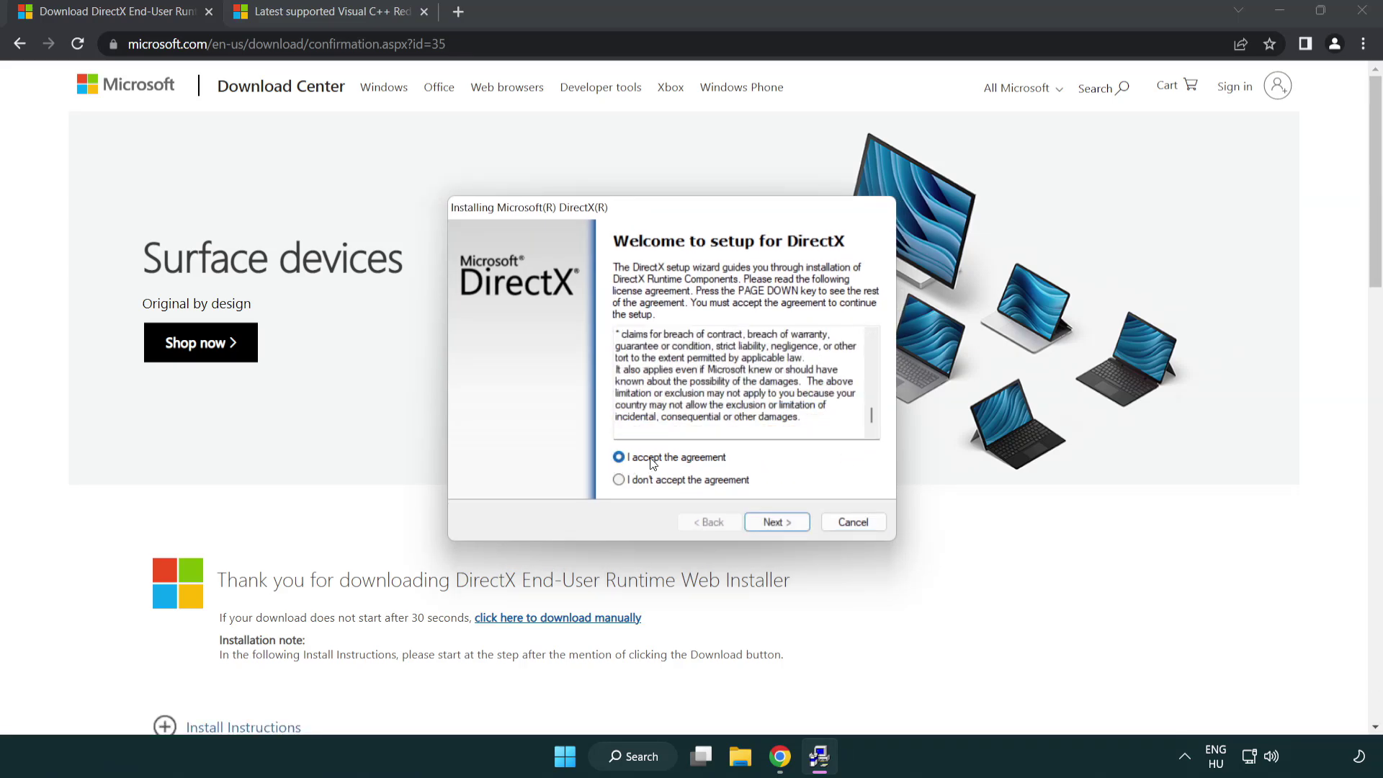
{"action": "left_click", "coordinate": [780, 525]}
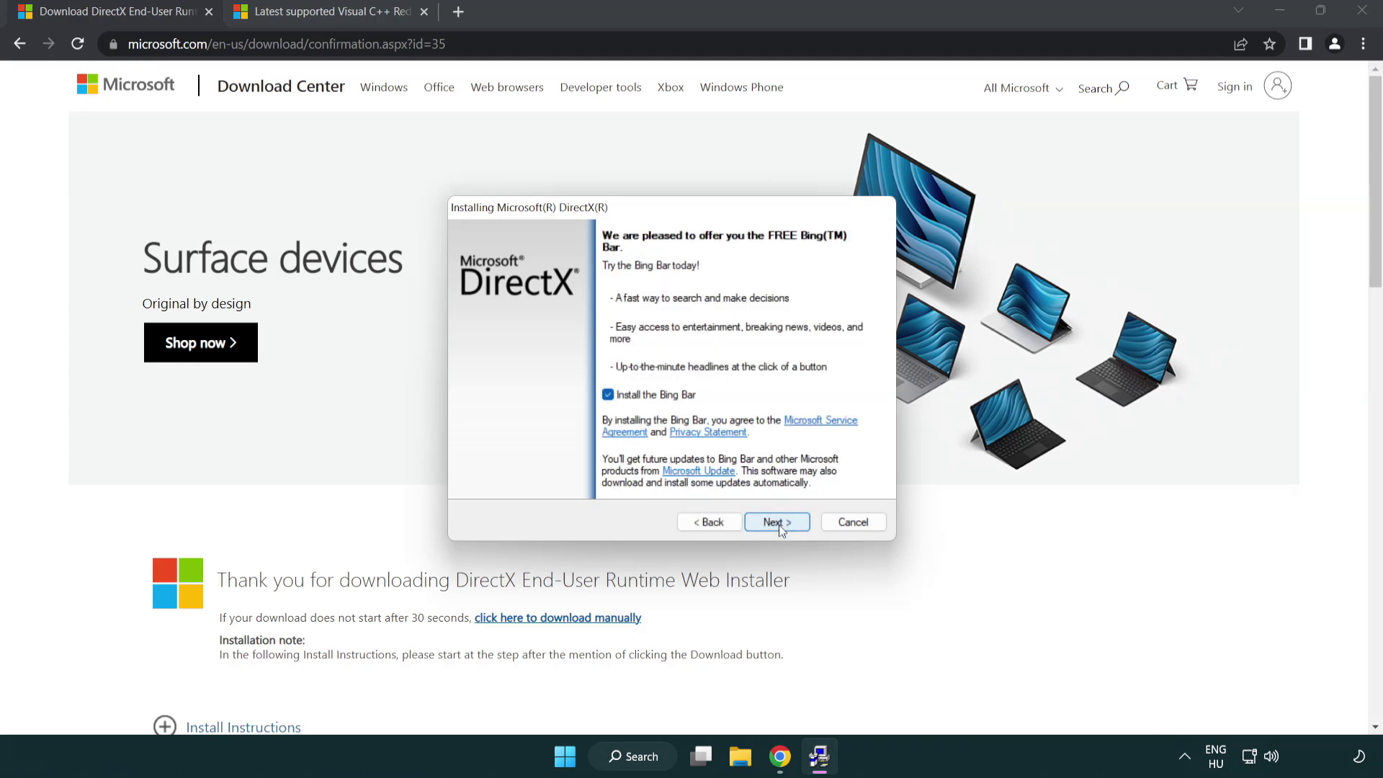
{"action": "left_click", "coordinate": [609, 397]}
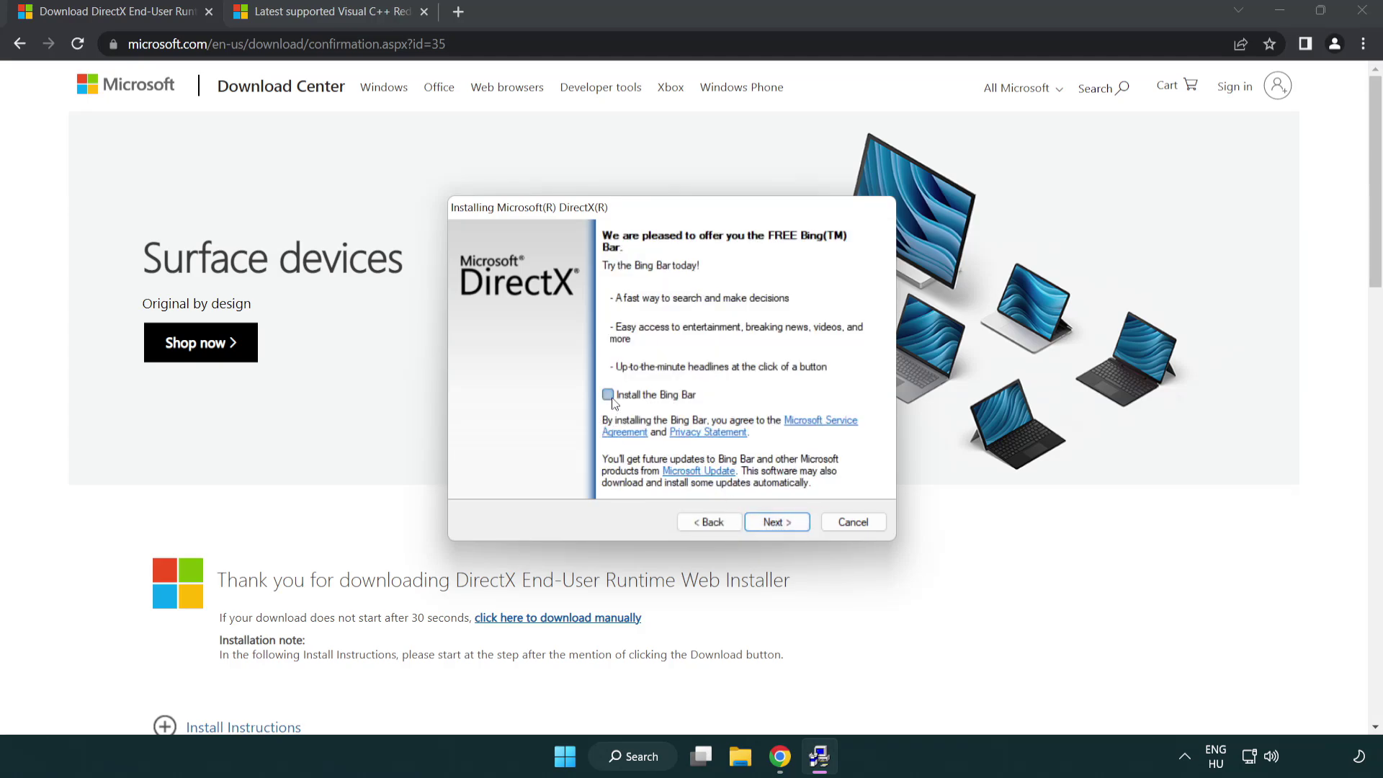
{"action": "left_click", "coordinate": [783, 526]}
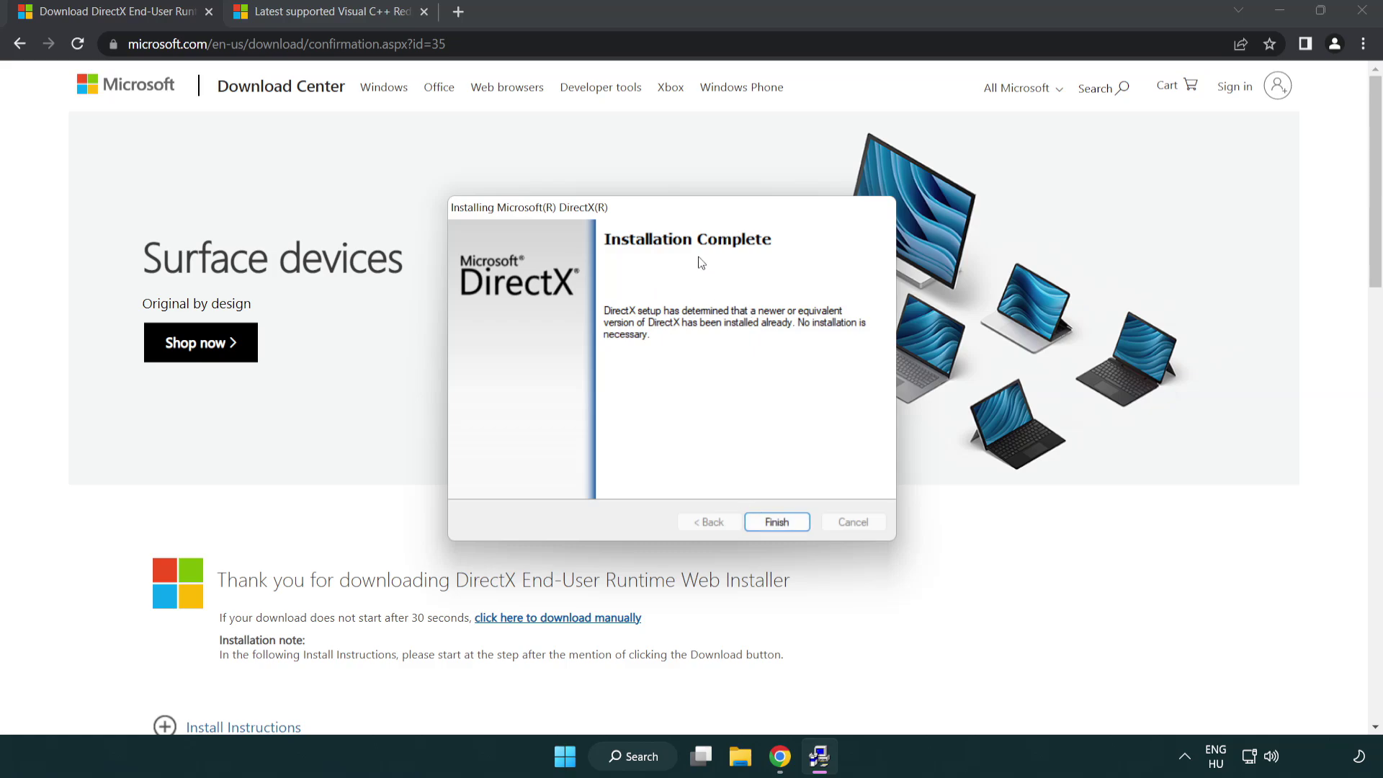
{"action": "left_click", "coordinate": [778, 520]}
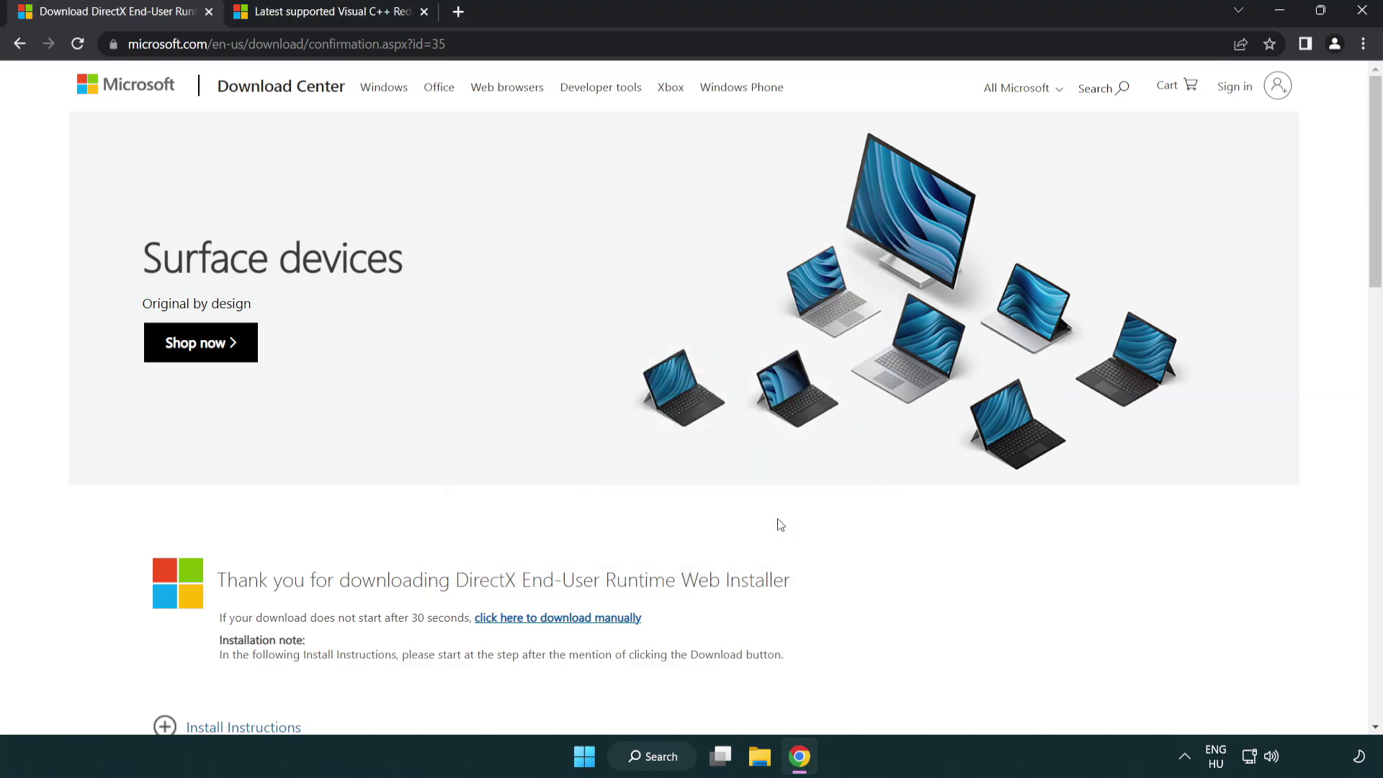
- Close the DirectX download tab and scroll to the Visual C++ 2015-2022 redistributable table
{"action": "left_click", "coordinate": [208, 12]}
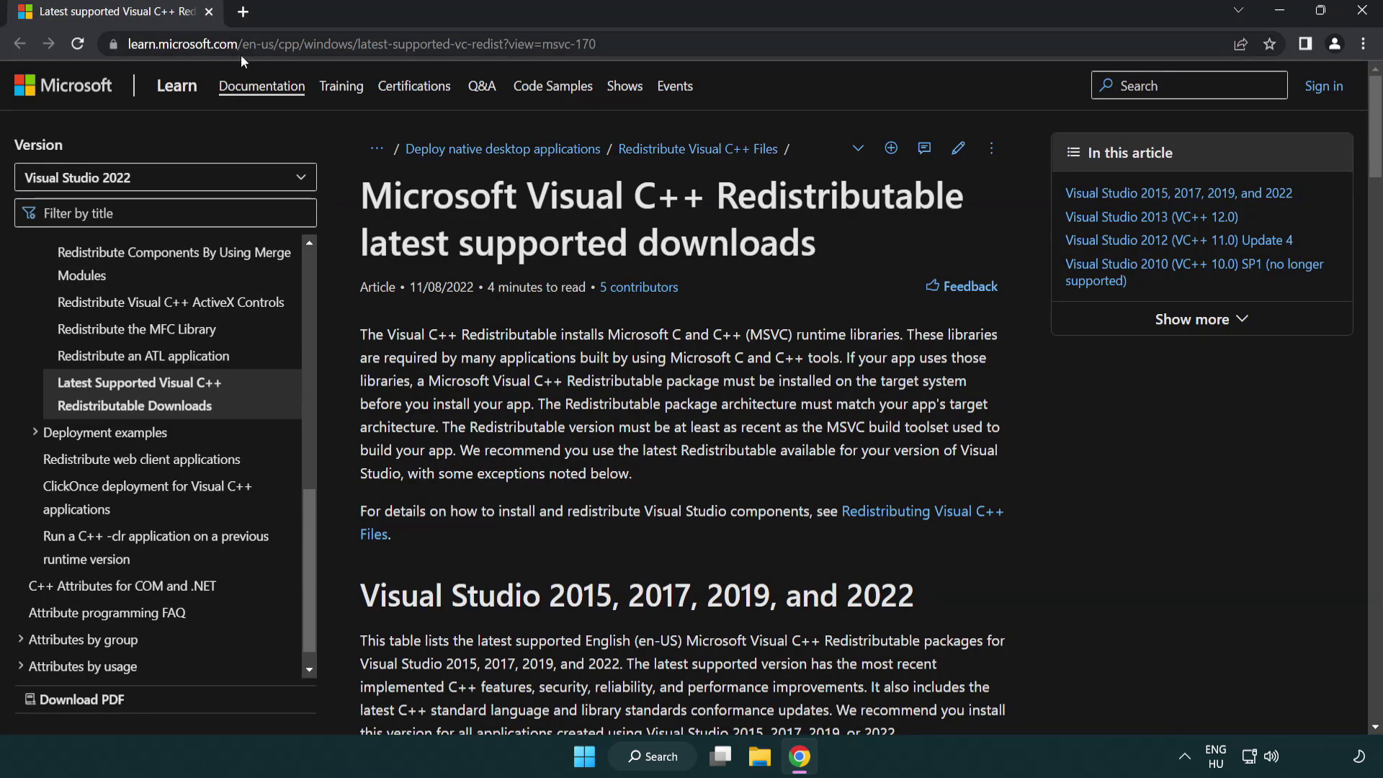
{"action": "left_click", "coordinate": [614, 49]}
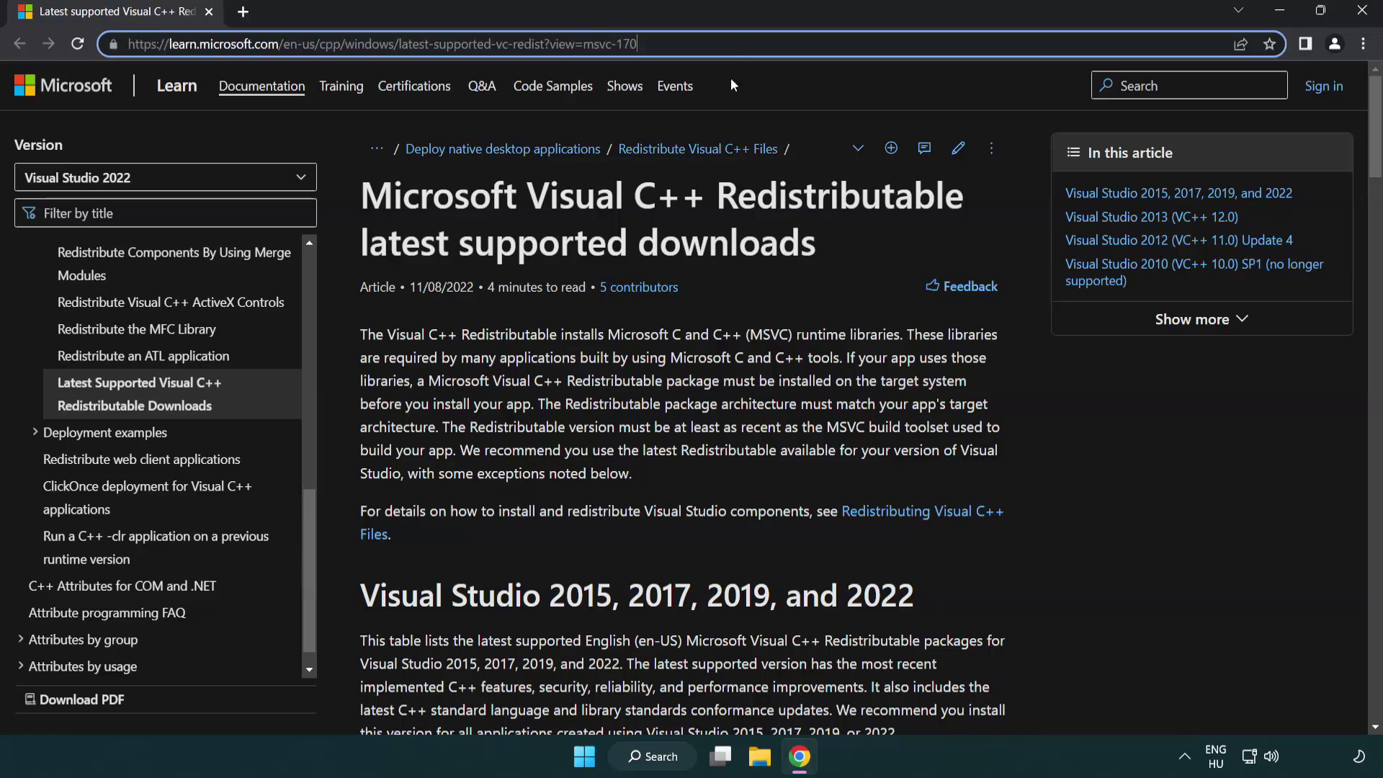
{"action": "left_click", "coordinate": [712, 236]}
{"action": "scroll", "coordinate": [712, 236], "scroll_direction": "down", "scroll_amount": 6}
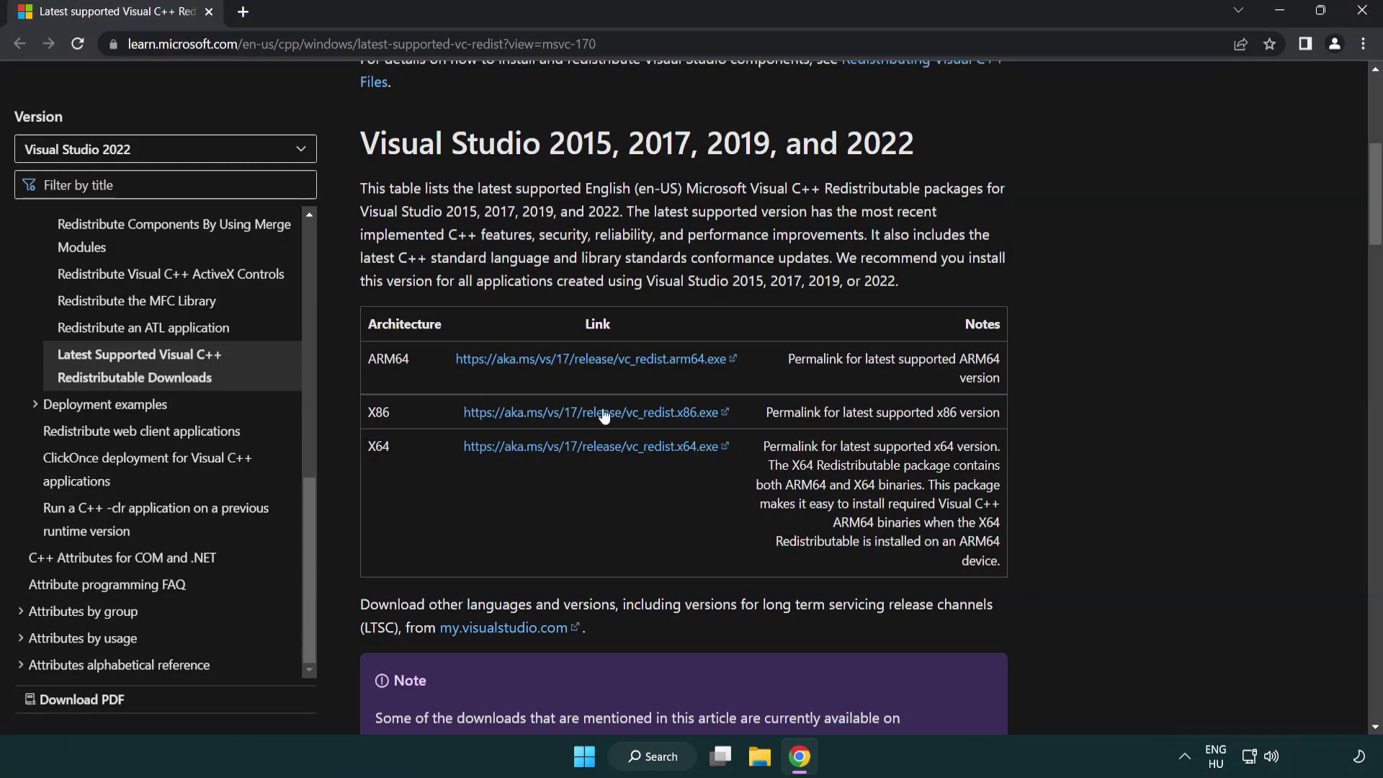
- Download the ARM64, x86 and x64 redistributables and launch VC_redist.arm64.exe
{"action": "left_click", "coordinate": [565, 360]}
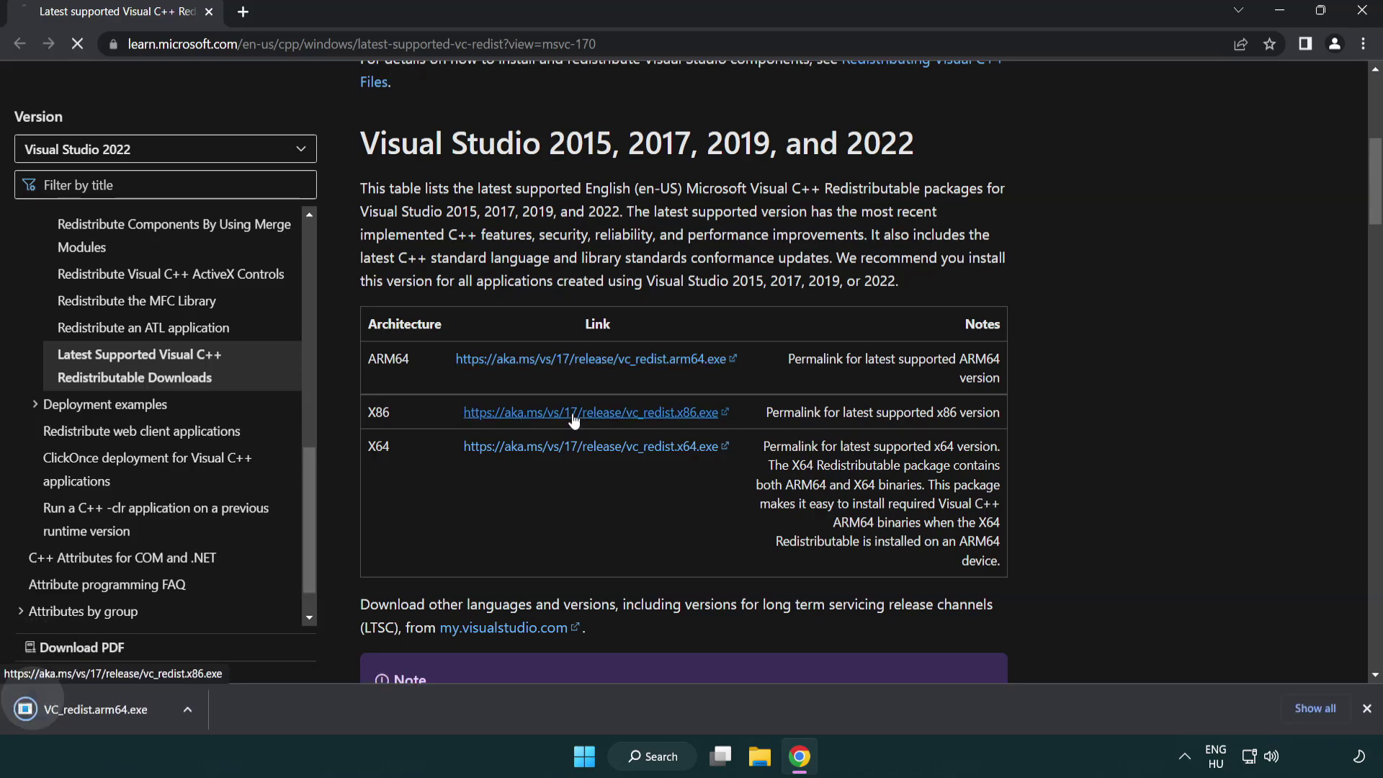
{"action": "left_click", "coordinate": [580, 446]}
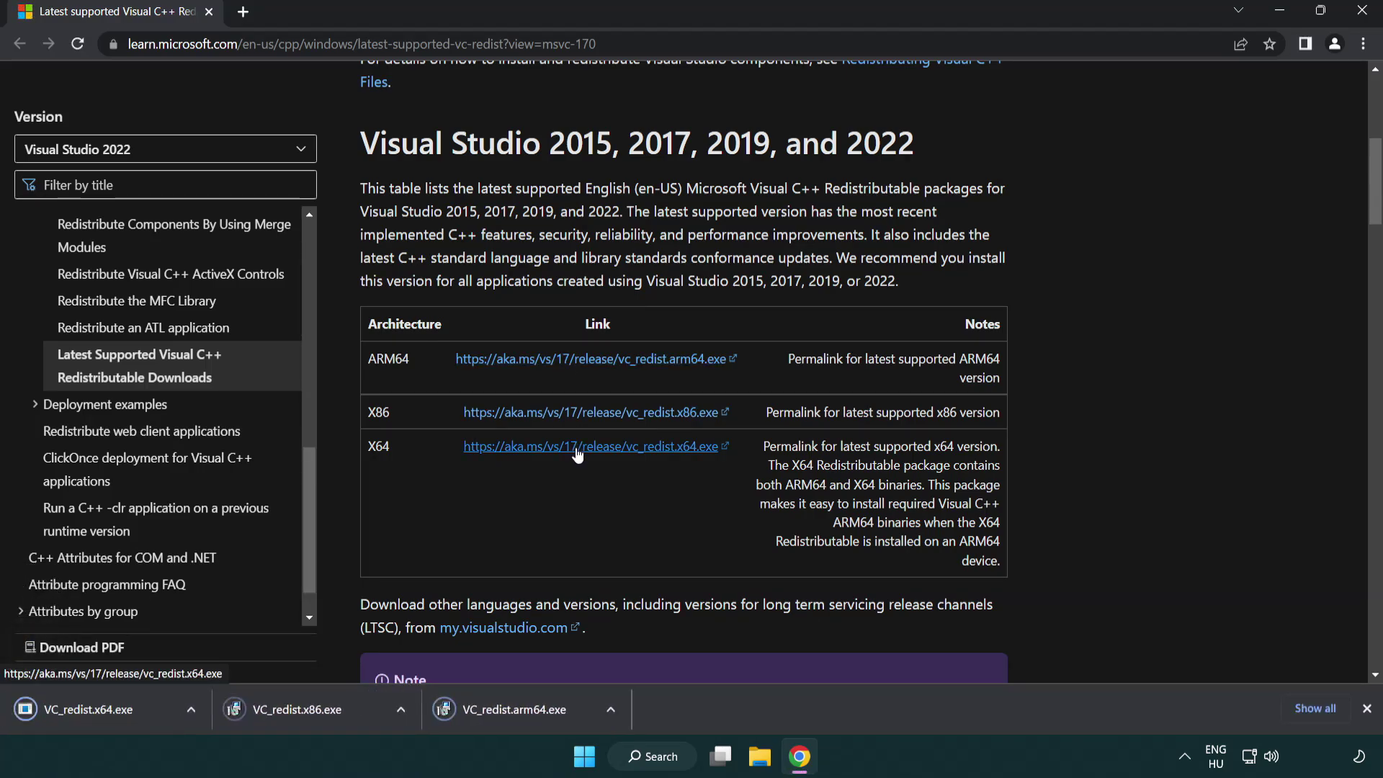
{"action": "left_click", "coordinate": [528, 720]}
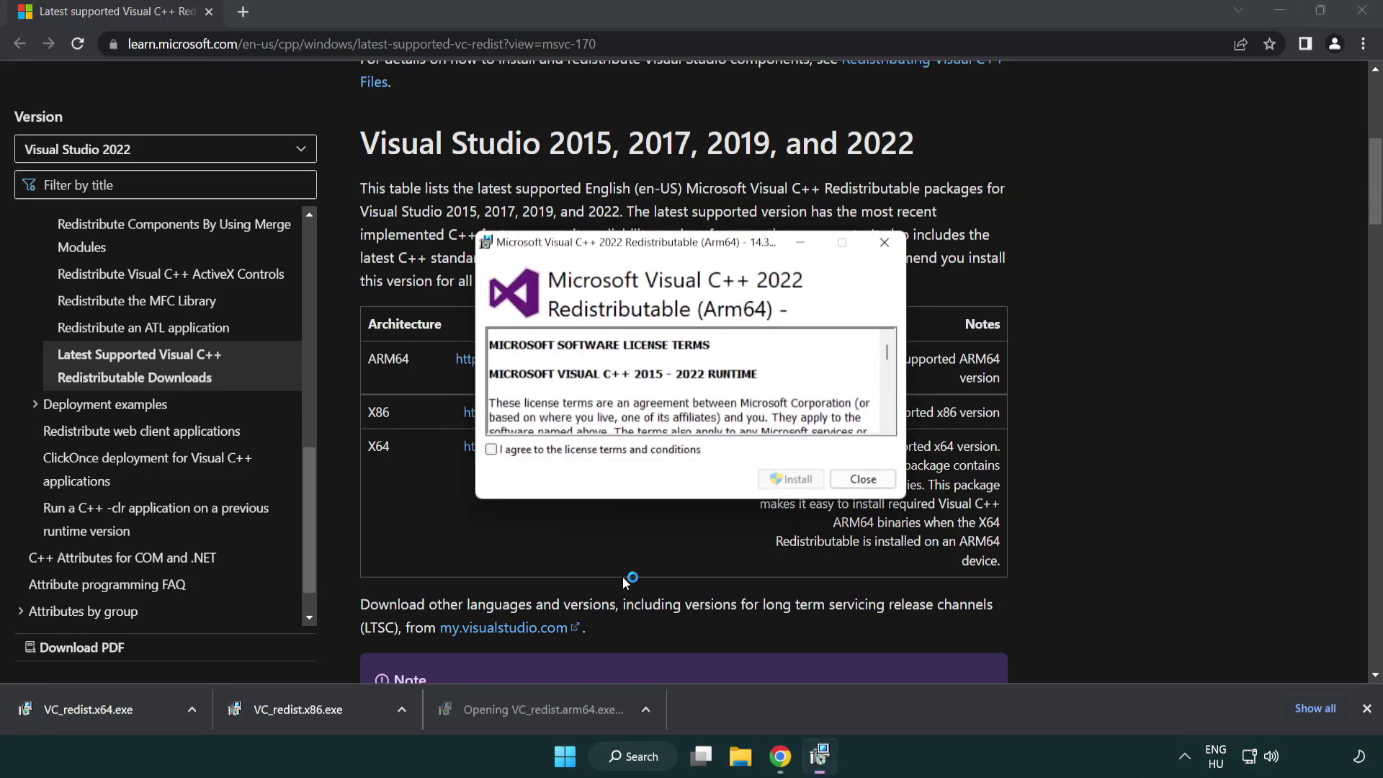
- Agree to the terms and attempt the ARM64 install, dismissing the unsupported-platform failure
{"action": "left_click_drag", "start_coordinate": [882, 347], "coordinate": [893, 416]}
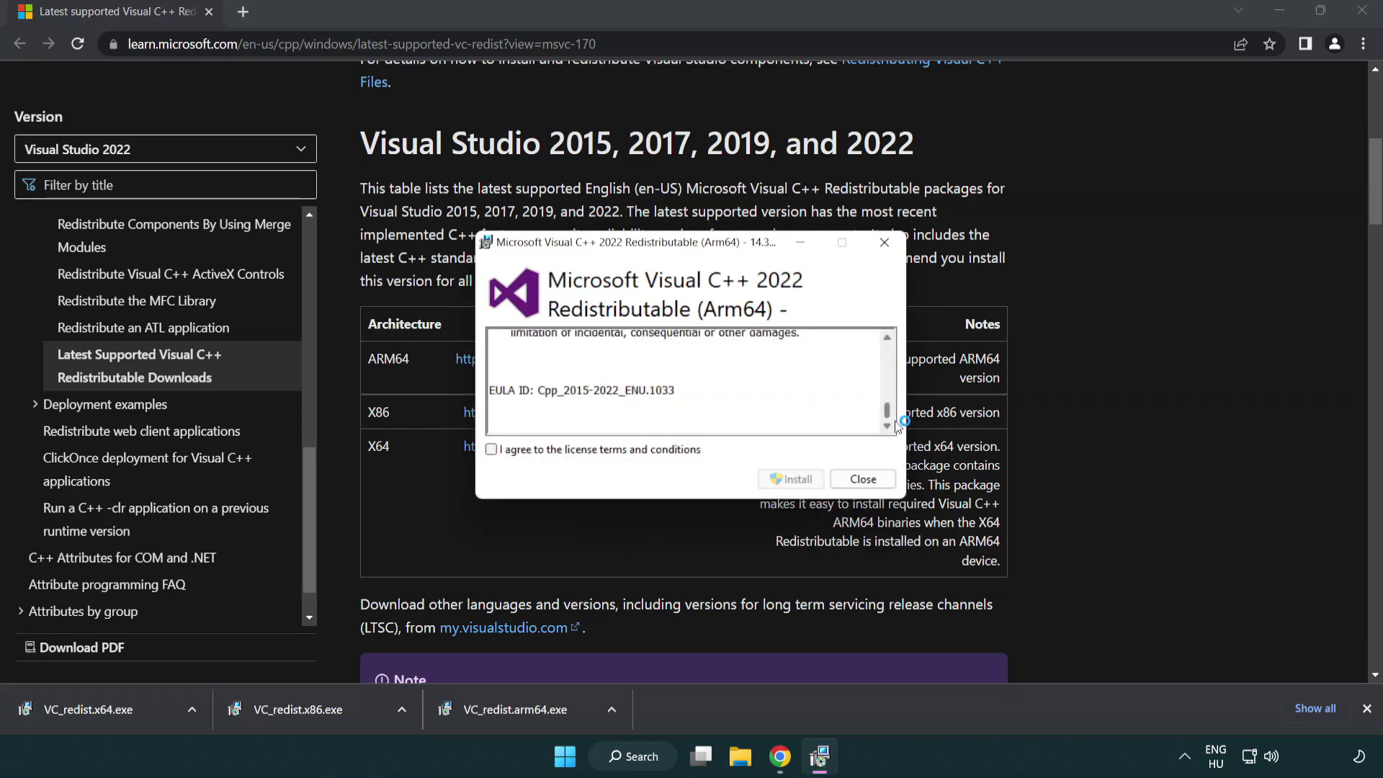
{"action": "left_click", "coordinate": [492, 450]}
{"action": "left_click", "coordinate": [771, 478]}
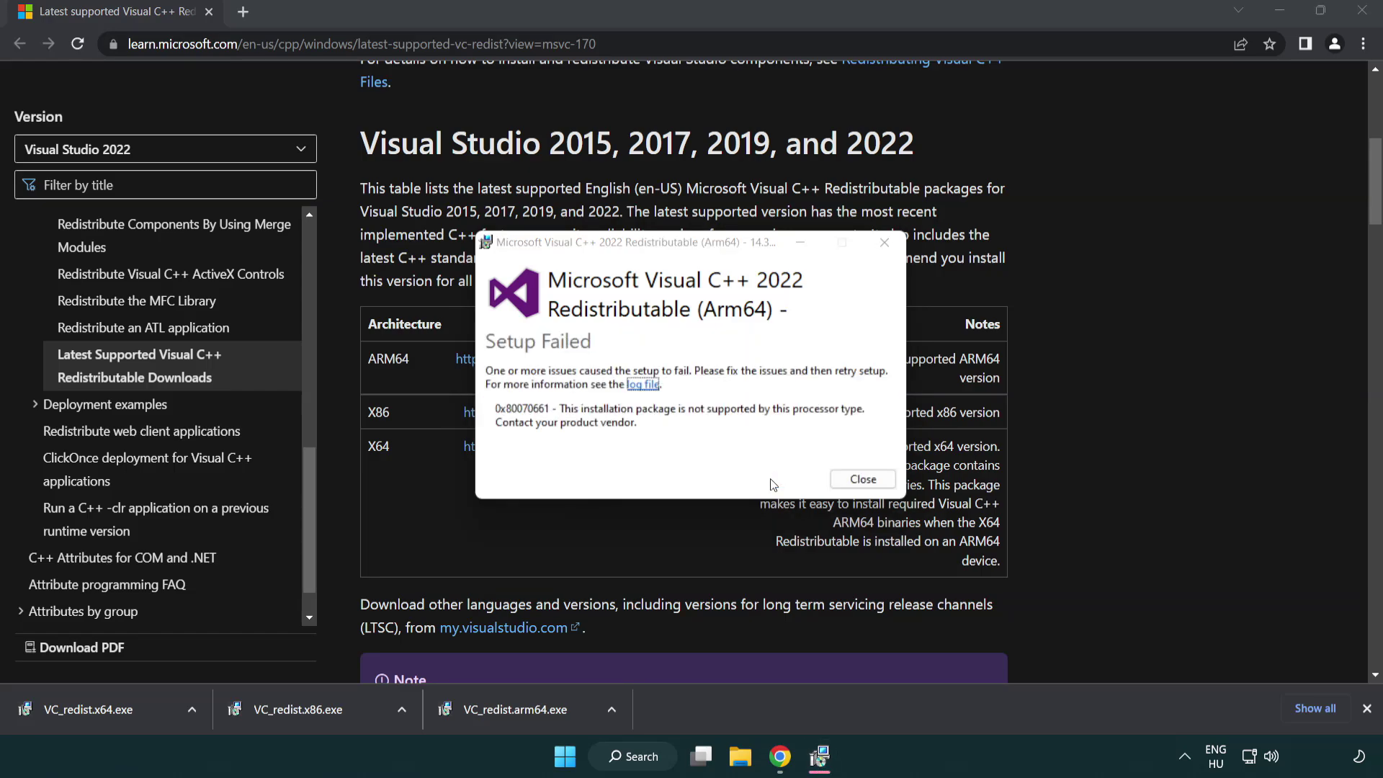
{"action": "left_click", "coordinate": [864, 479]}
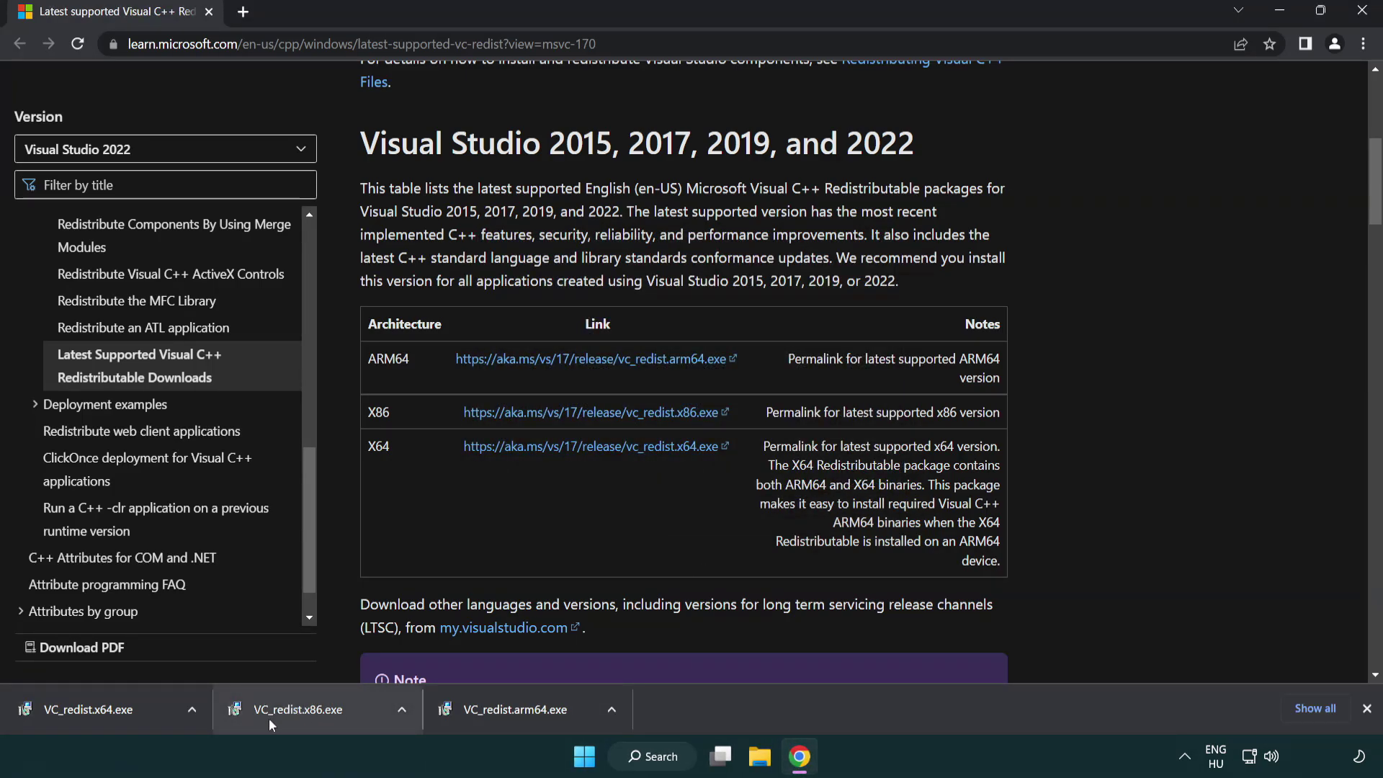
- Install the x86 and x64 Visual C++ 2015-2022 redistributables, closing each setup after success
{"action": "left_click", "coordinate": [309, 718]}
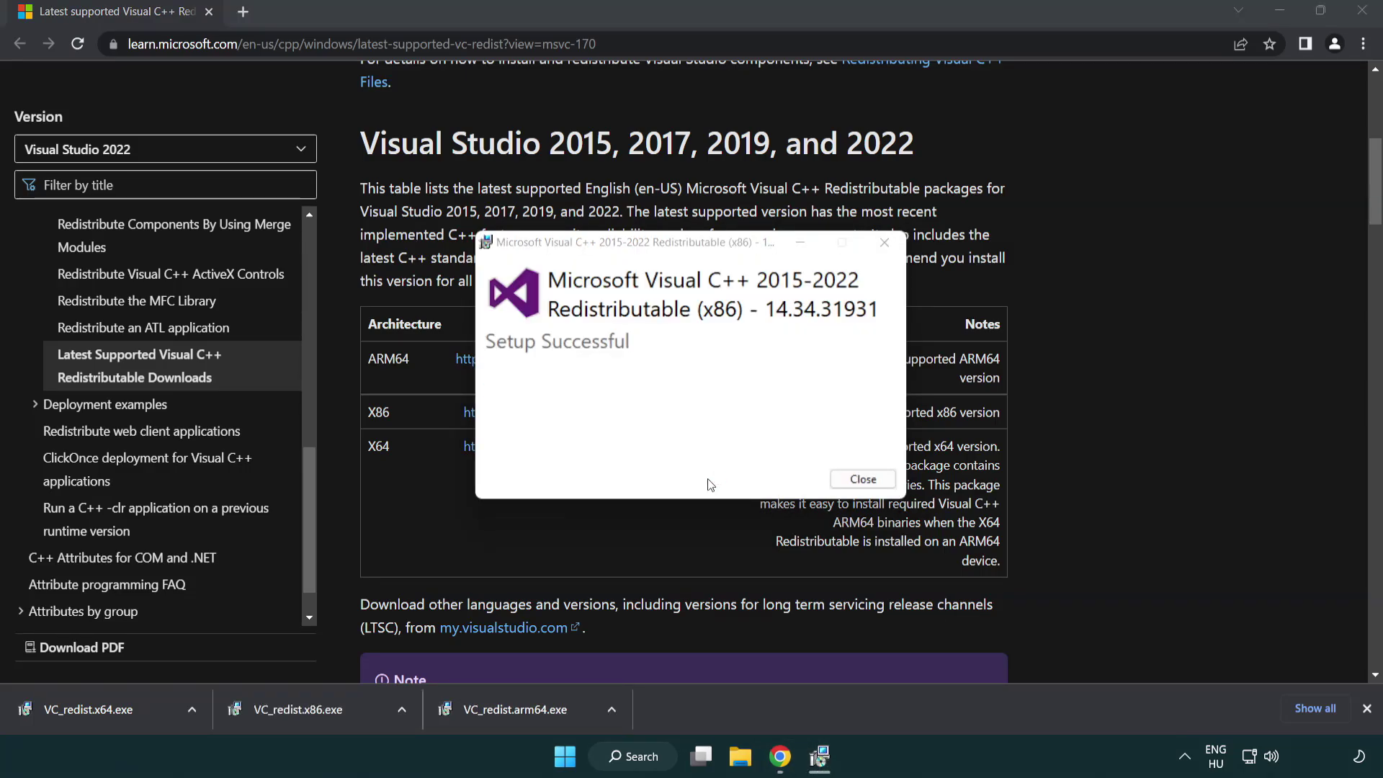
{"action": "left_click", "coordinate": [863, 478]}
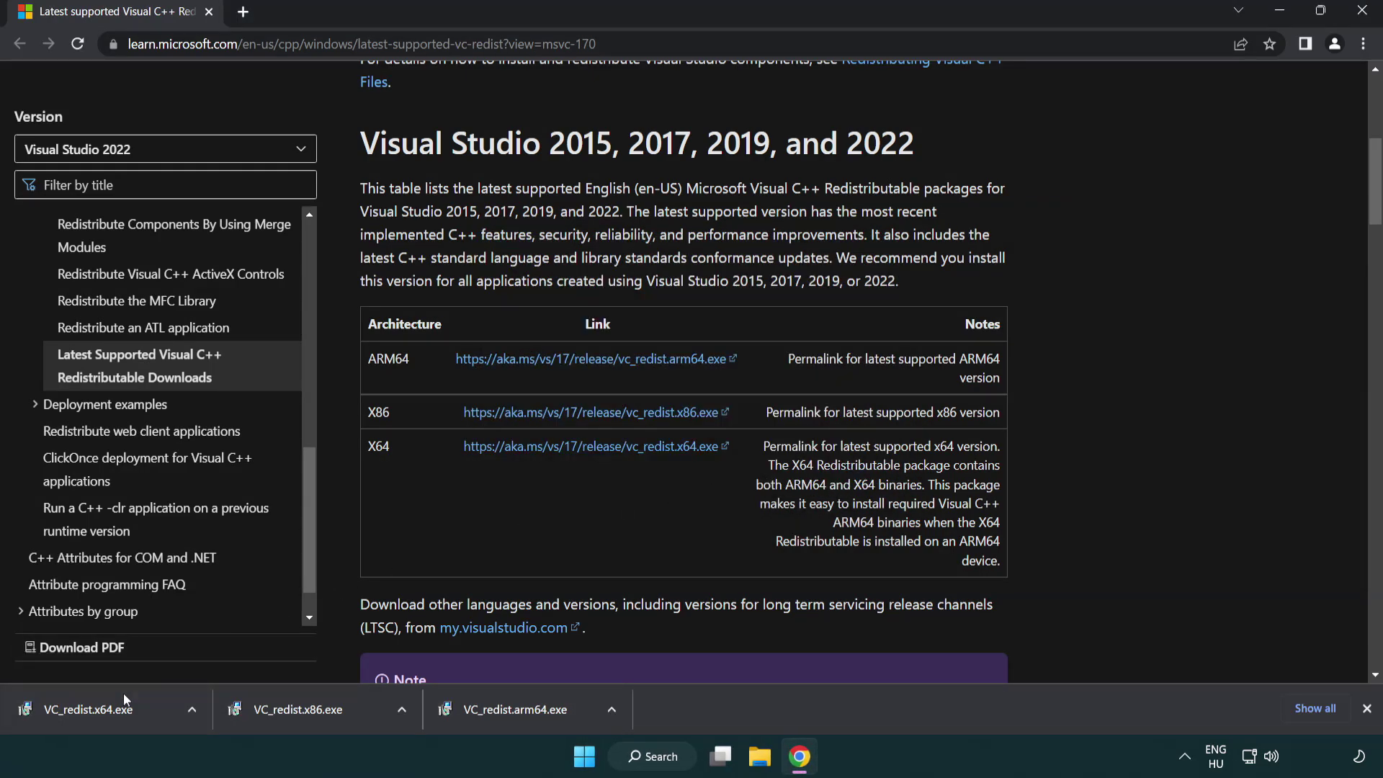
{"action": "left_click", "coordinate": [104, 706]}
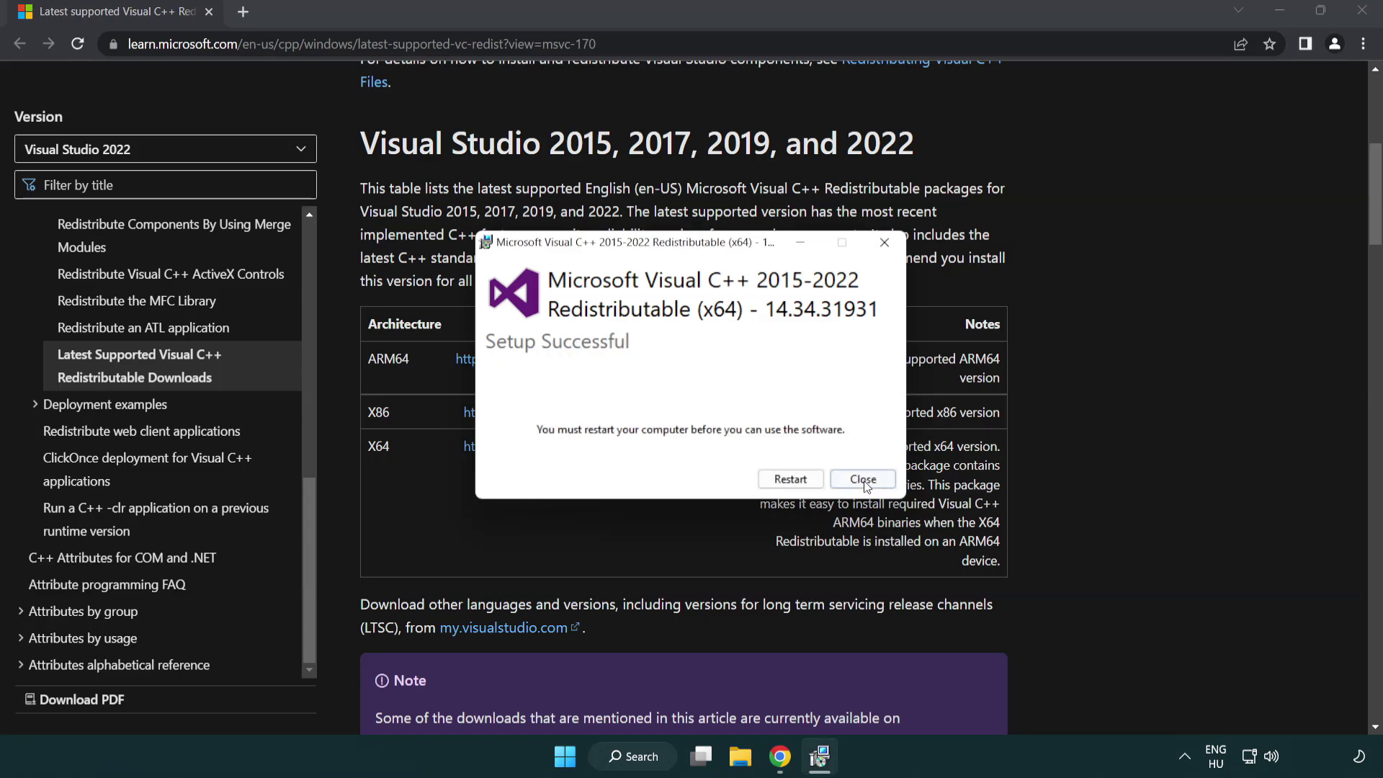
{"action": "left_click", "coordinate": [863, 480]}
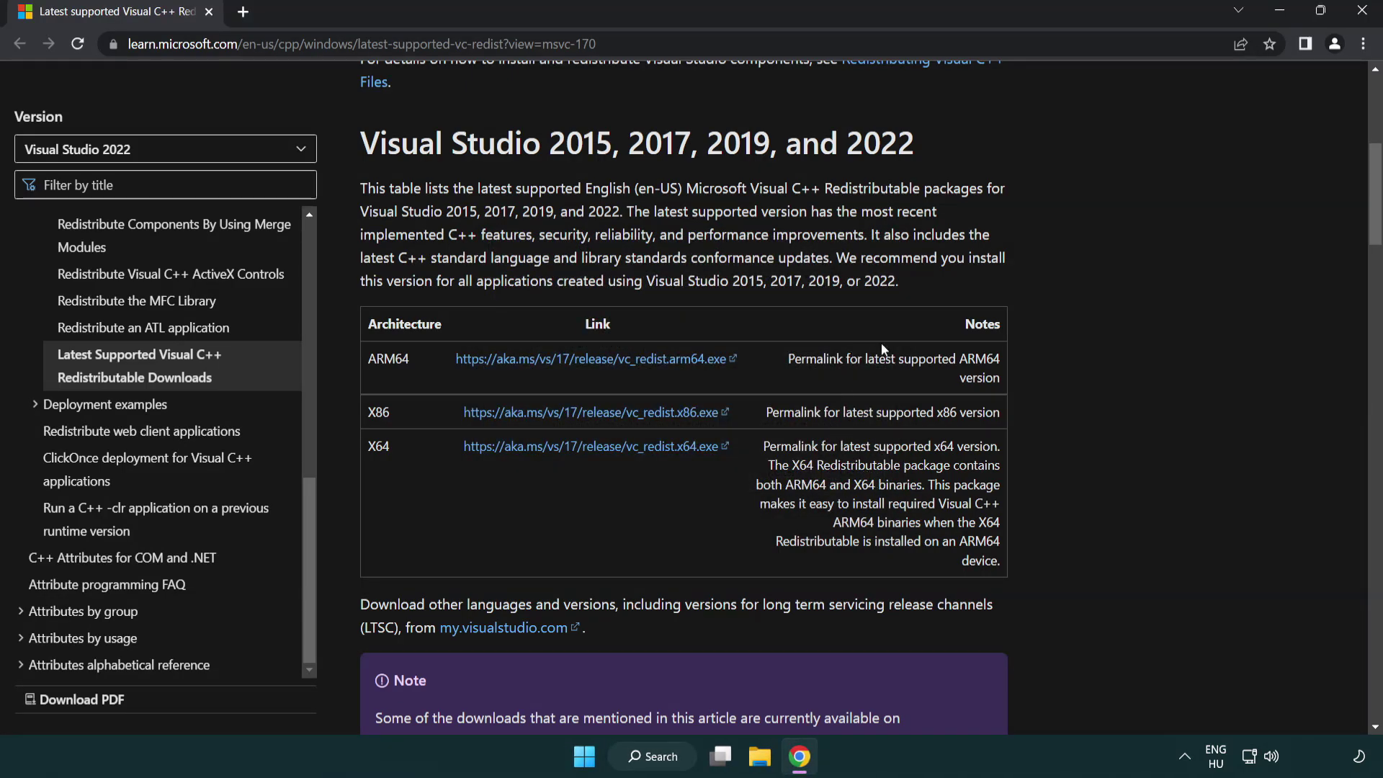
- Close Chrome and launch Command Prompt from a 'cmd' search with Run as administrator
{"action": "left_click", "coordinate": [1364, 12]}
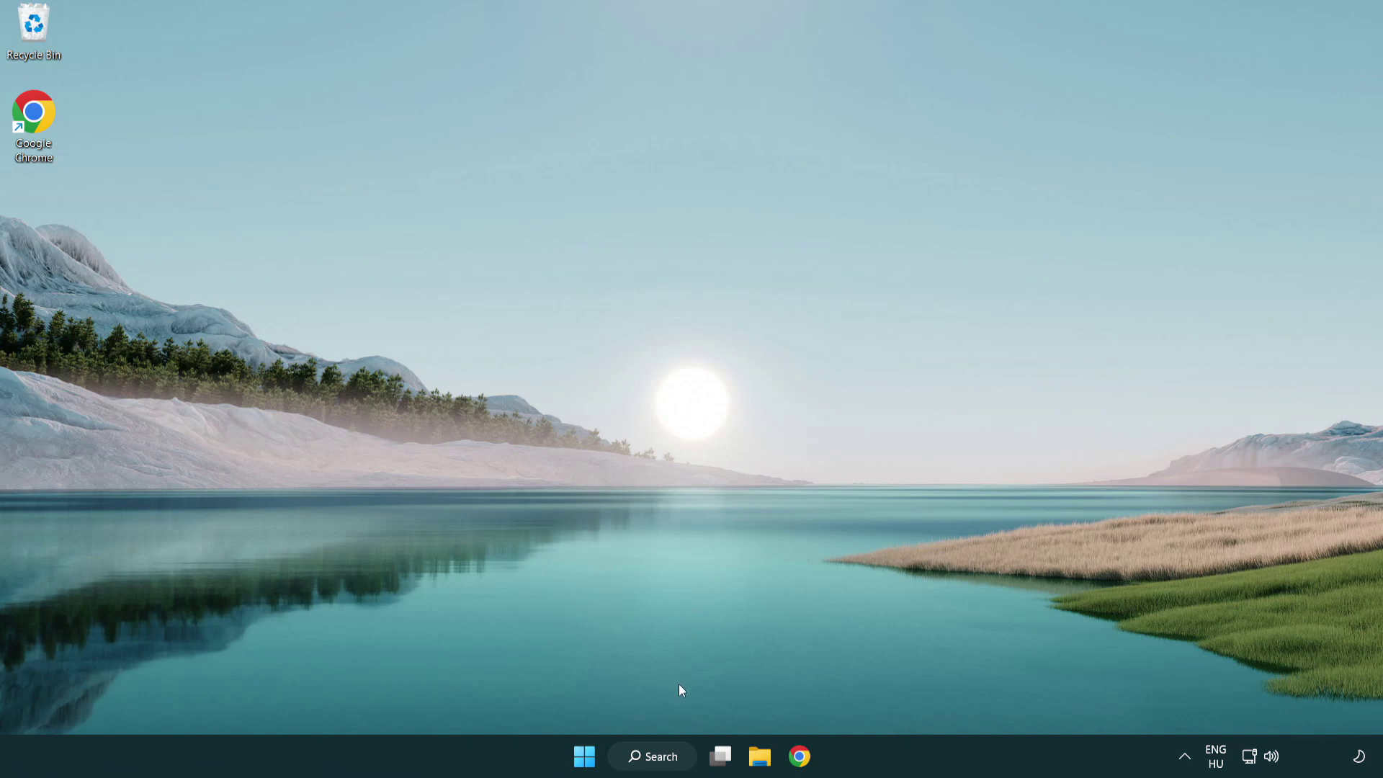
{"action": "left_click", "coordinate": [646, 756]}
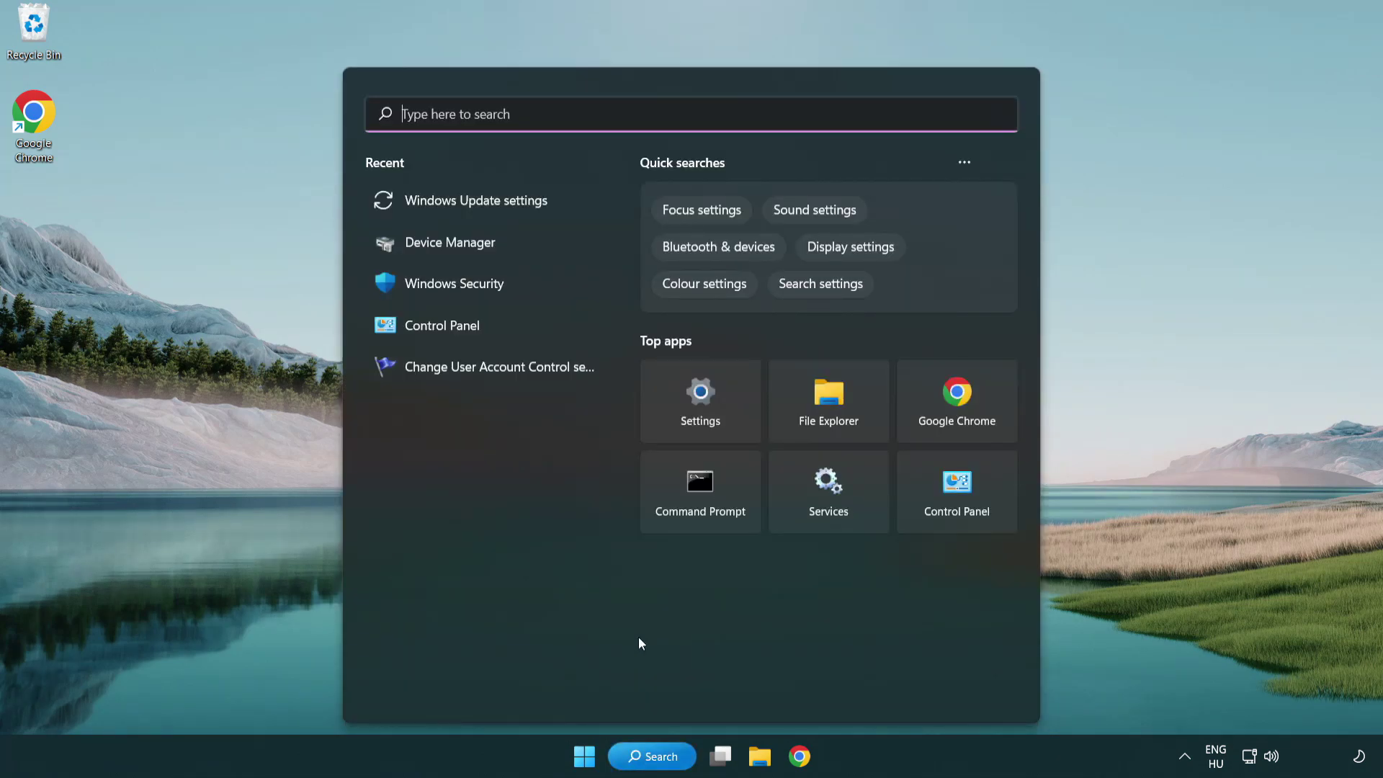
{"action": "type", "text": "cmd"}
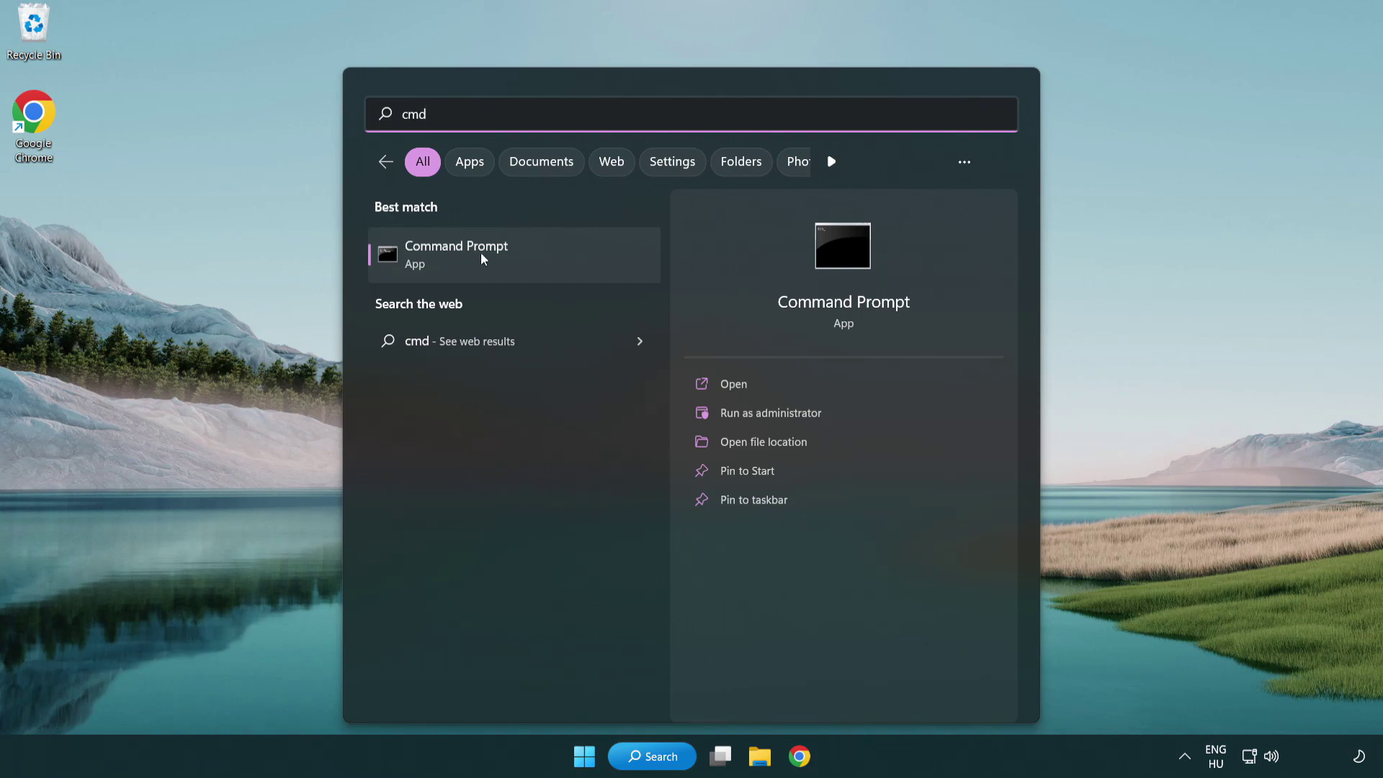
{"action": "right_click", "coordinate": [528, 257]}
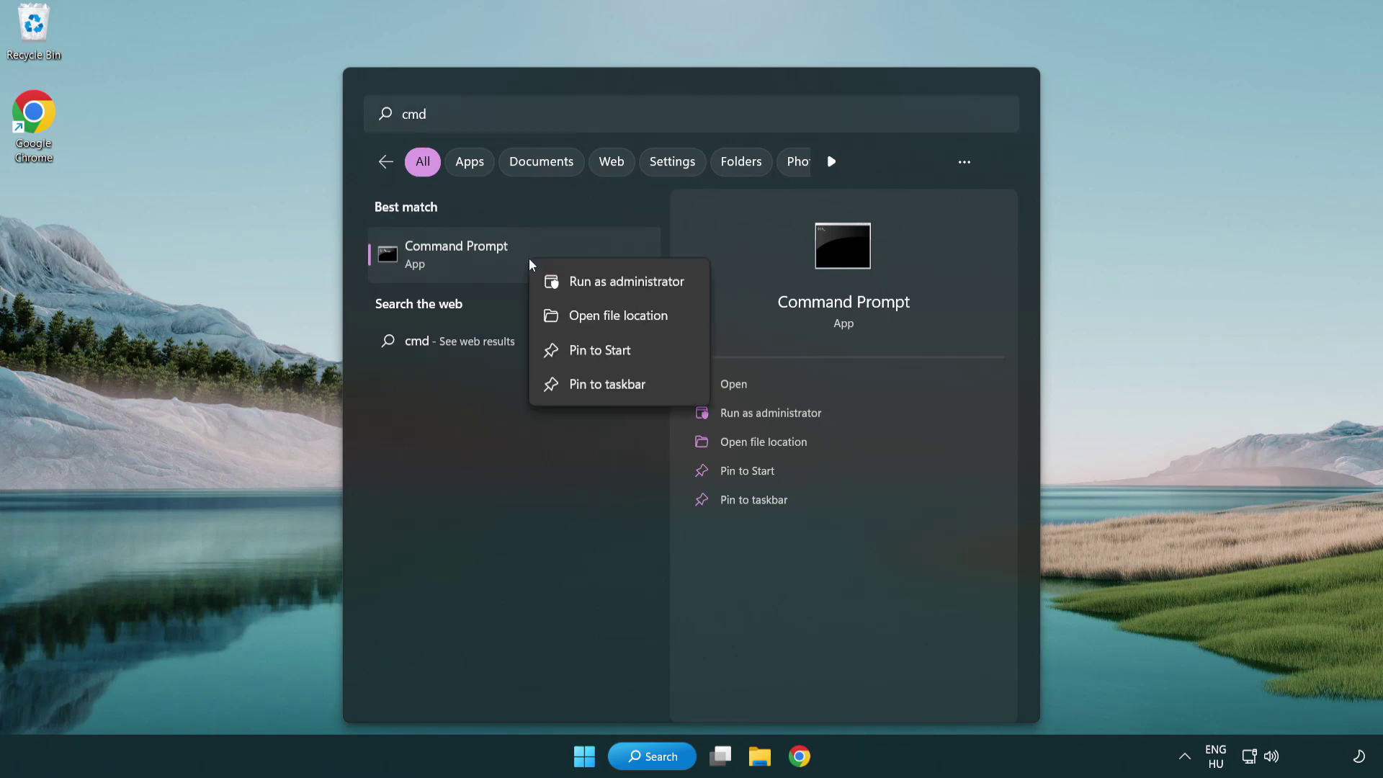
{"action": "left_click", "coordinate": [627, 284]}
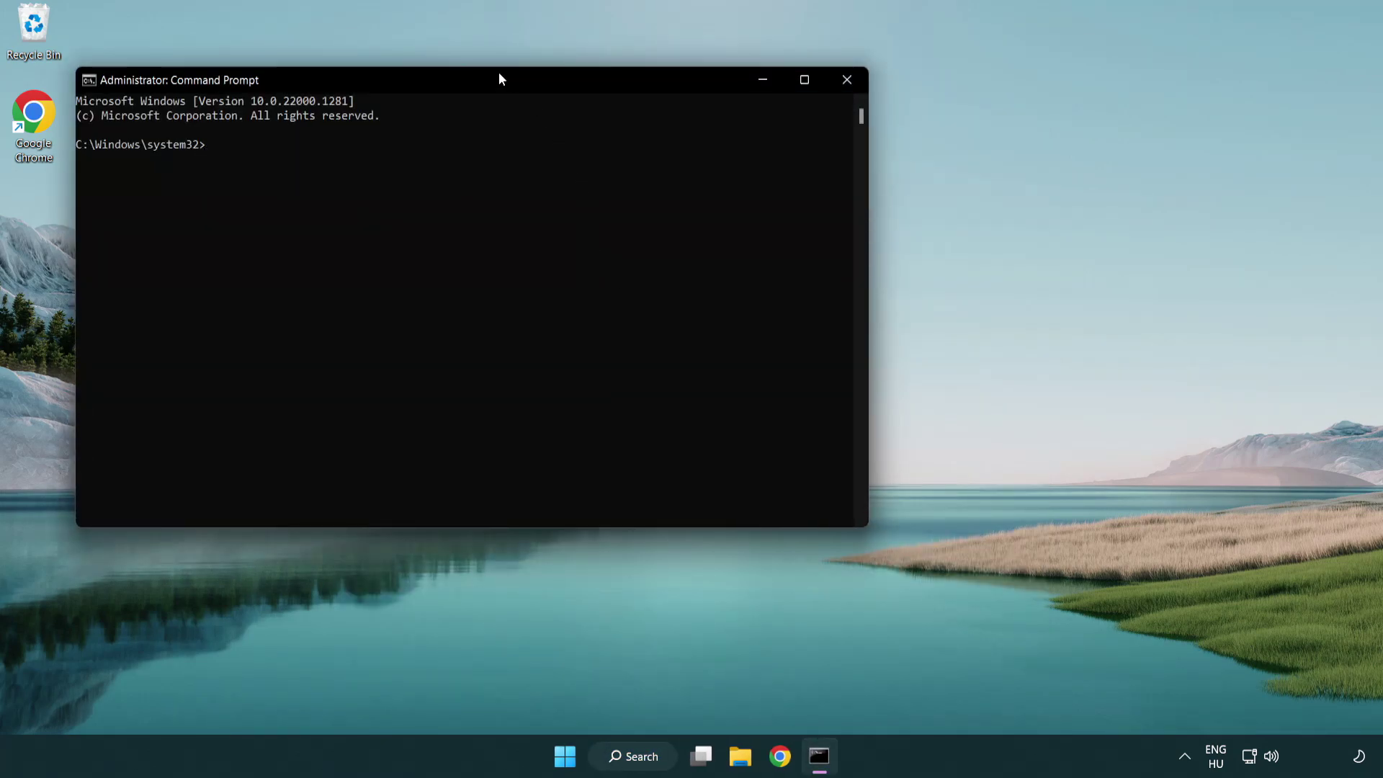
- Centre the Command Prompt window and run sfc /scannow until verification reaches 100%
{"action": "left_click_drag", "start_coordinate": [499, 74], "coordinate": [696, 142]}
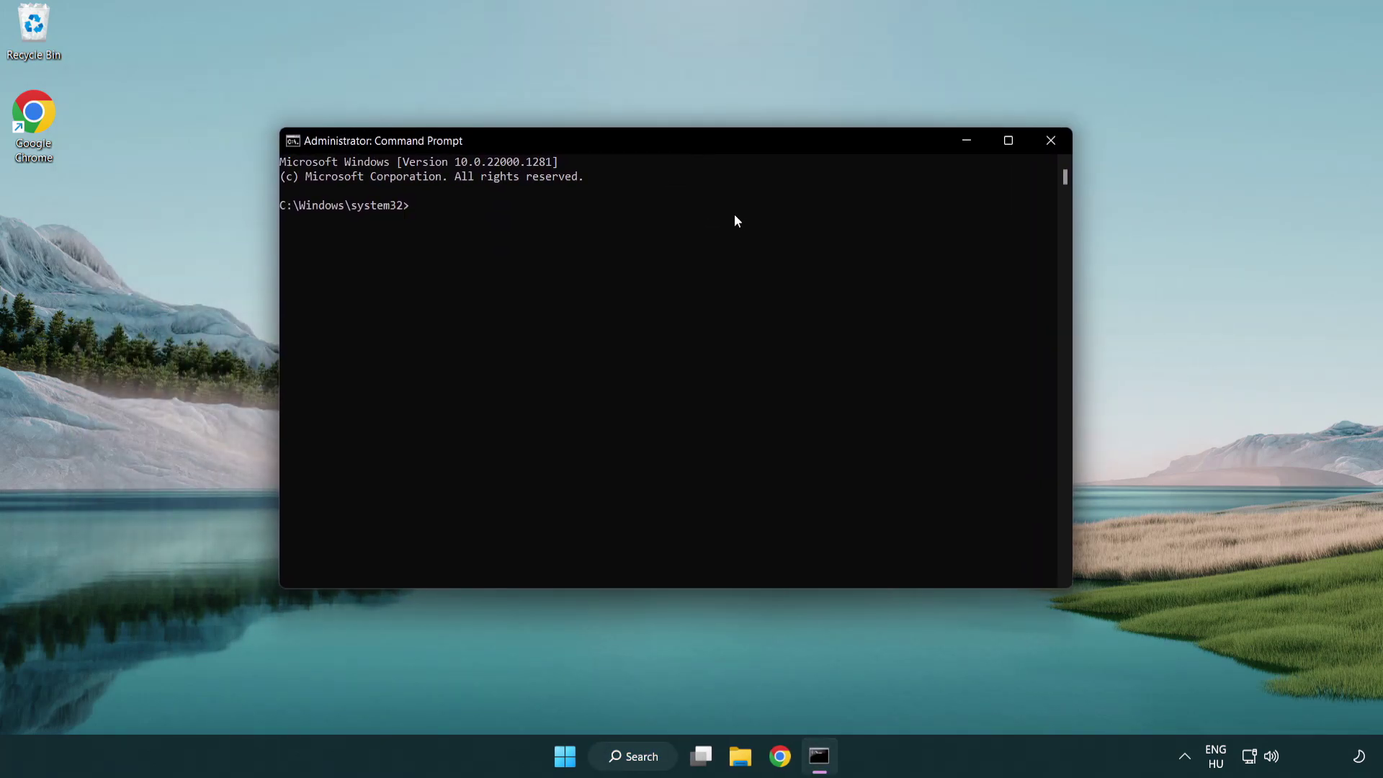
{"action": "type", "text": "sfc"}
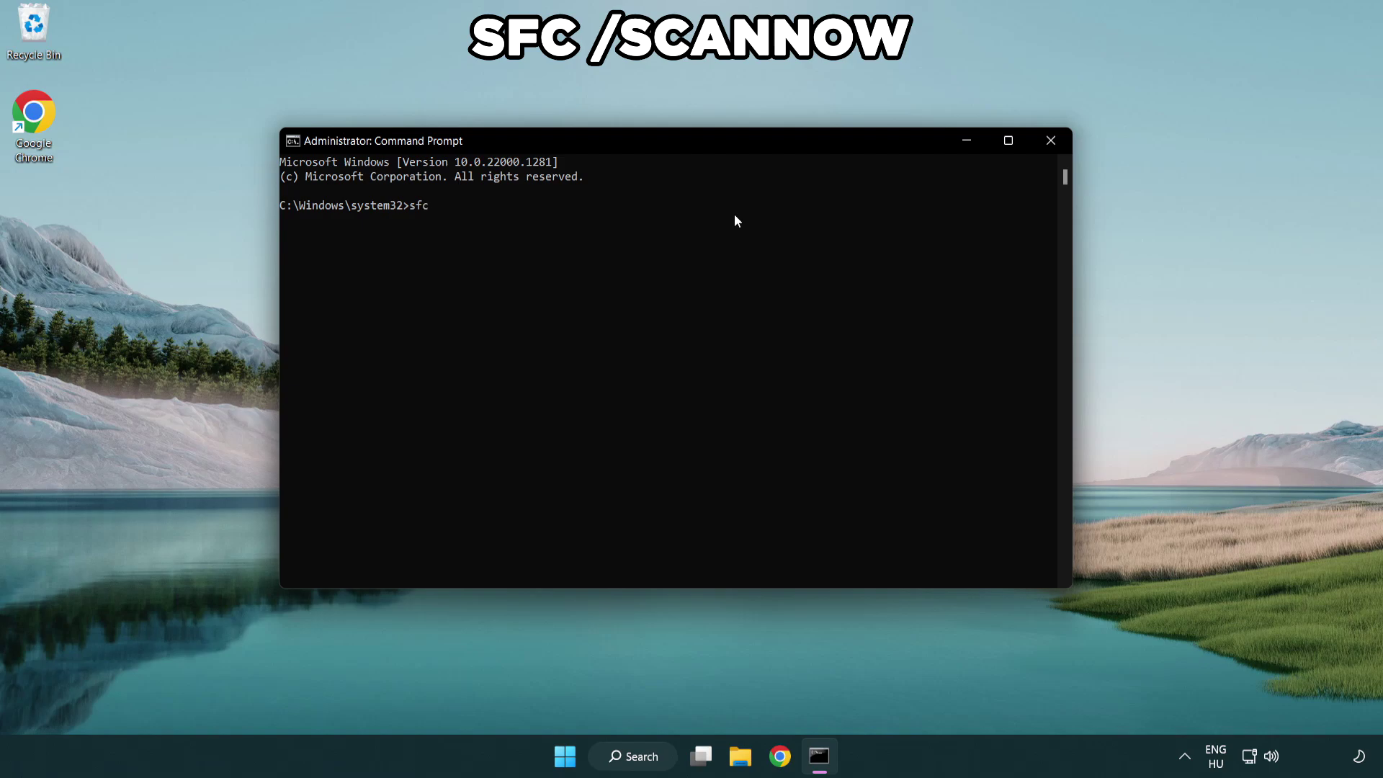
{"action": "type", "text": " /scannow"}
{"action": "key", "text": "Return"}
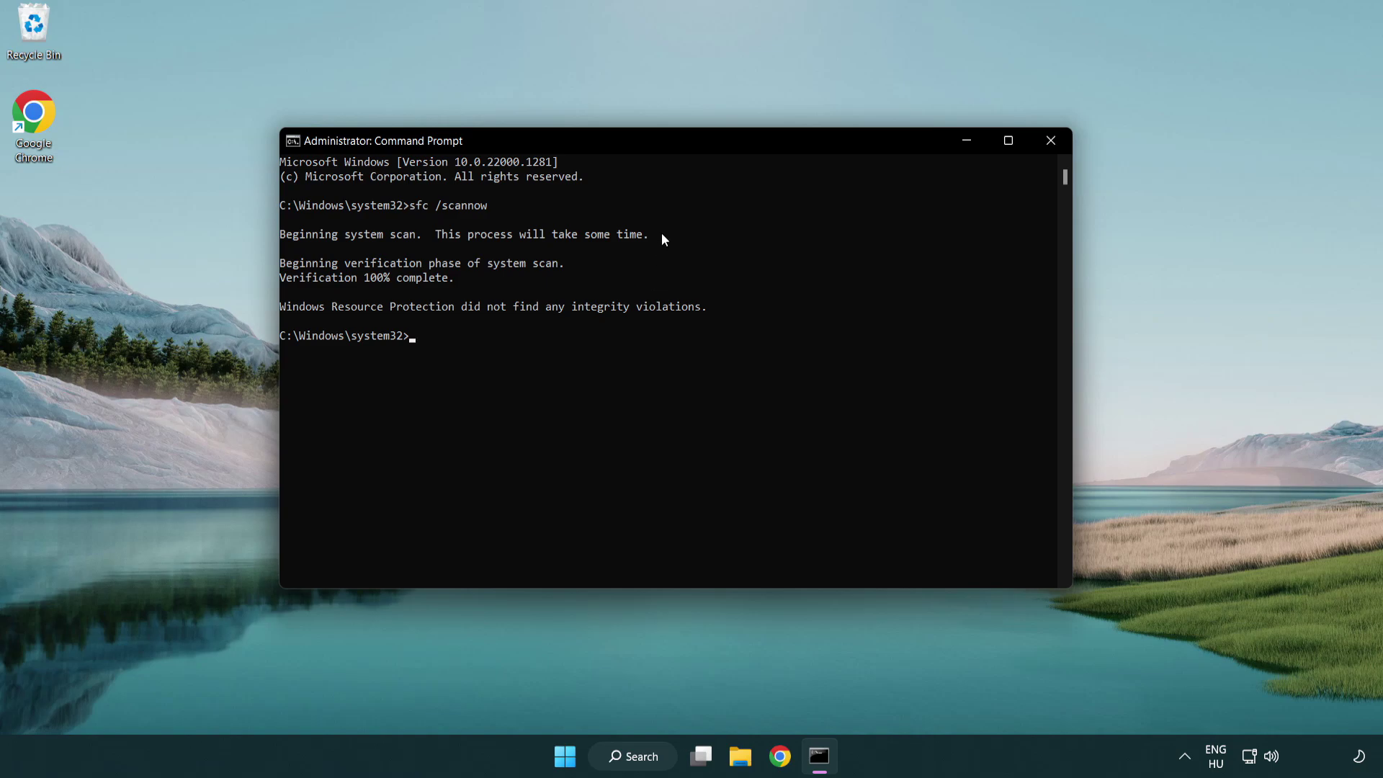
- Close Command Prompt and display the Start menu's power options, including Restart
{"action": "left_click", "coordinate": [1056, 148]}
{"action": "left_click", "coordinate": [584, 756]}
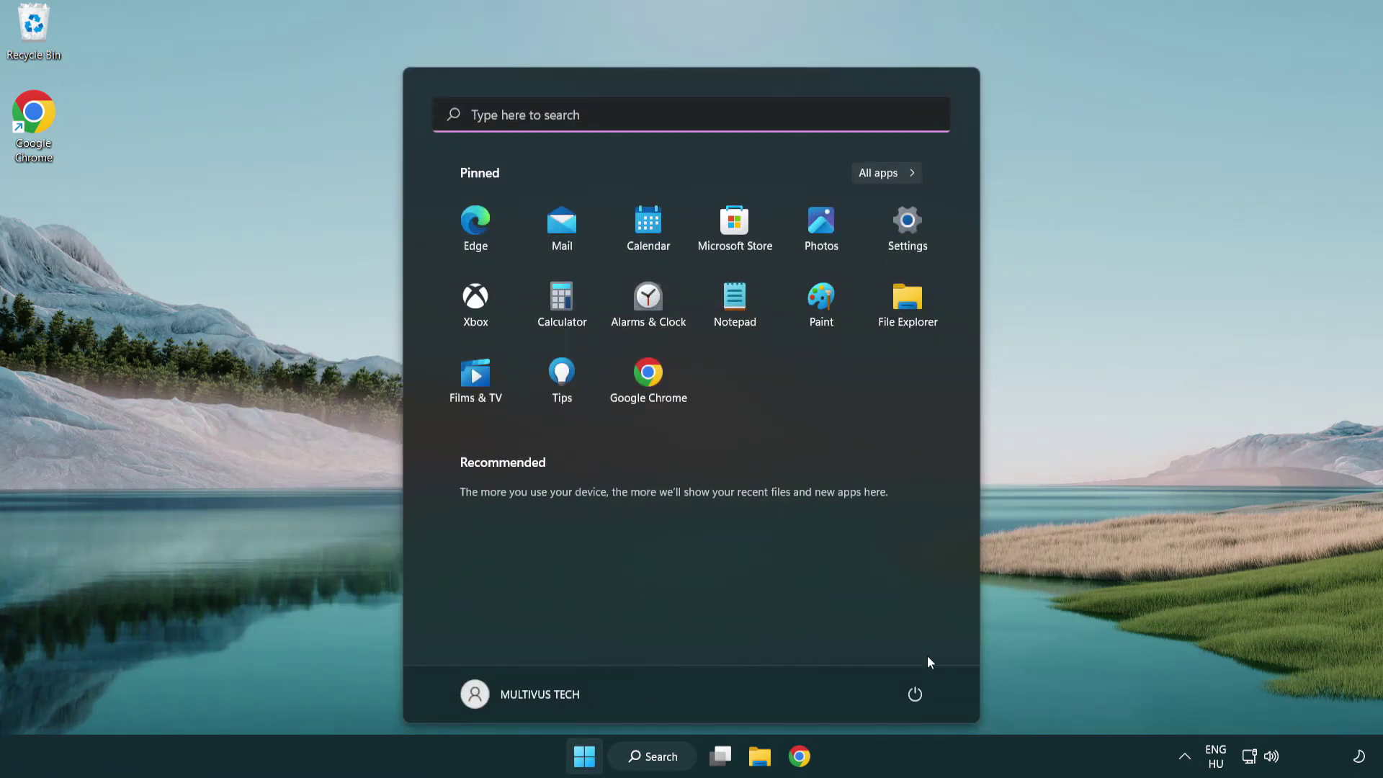
{"action": "left_click", "coordinate": [919, 692]}
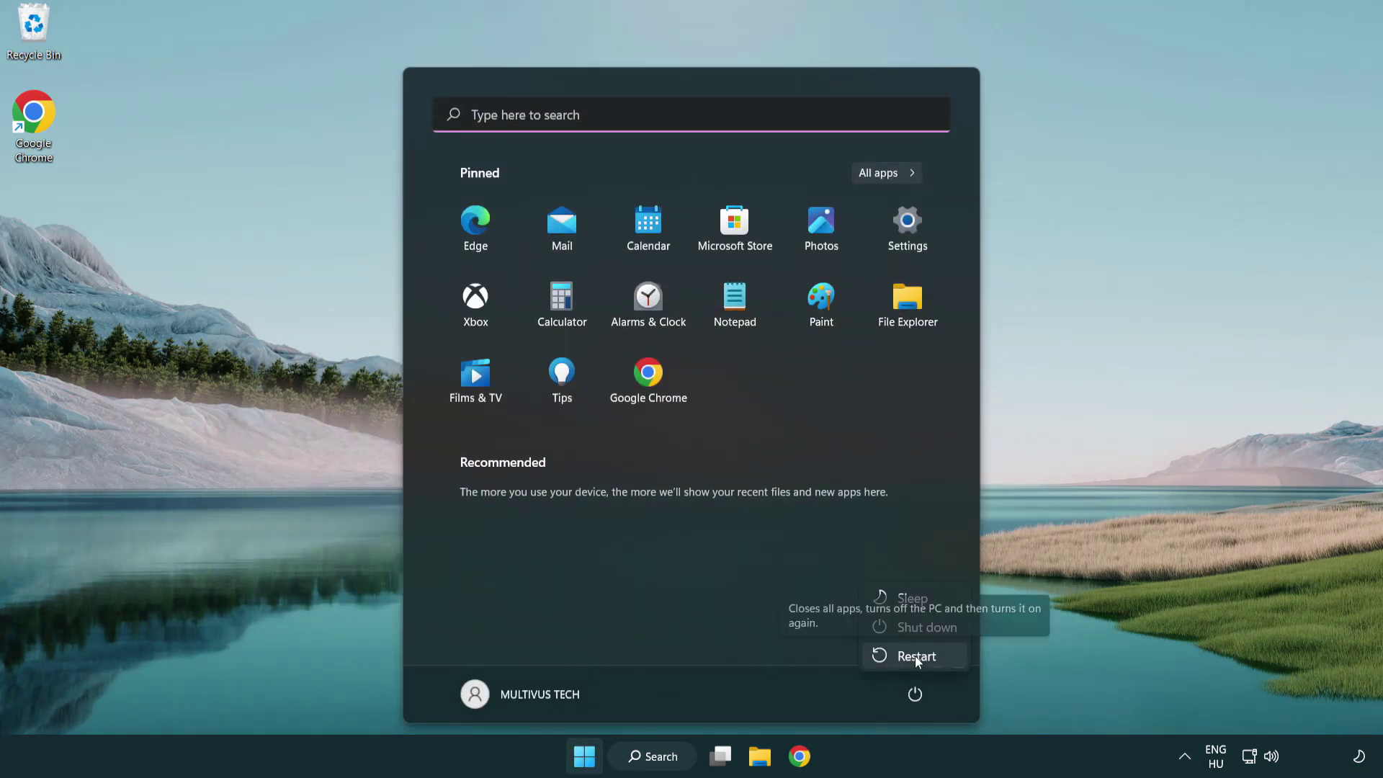